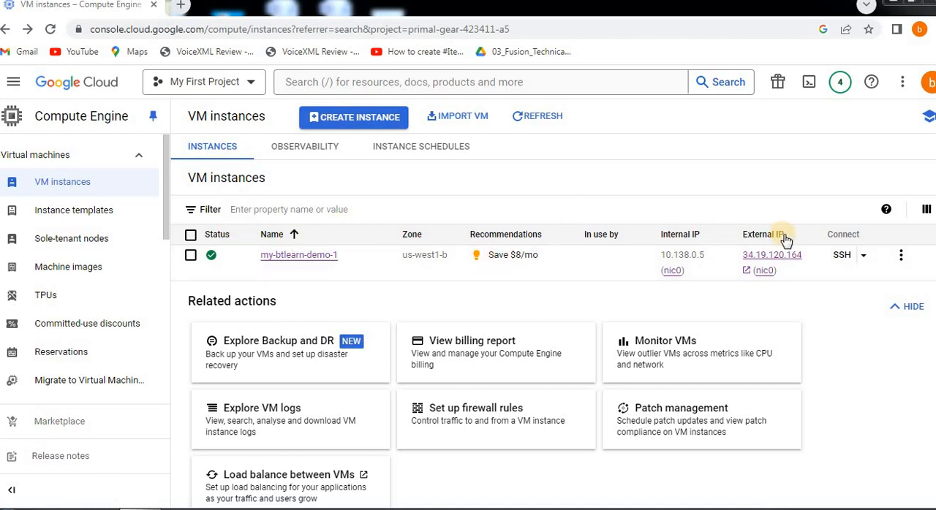
Check the web page served at my-btlearn-demo-1's external IP address and close it
{"action": "left_click", "coordinate": [749, 255]}
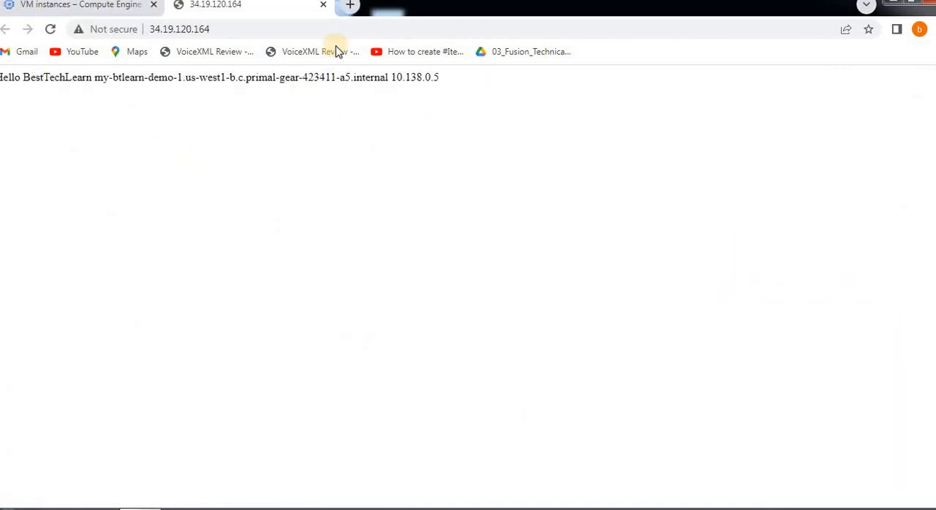
{"action": "left_click", "coordinate": [323, 5]}
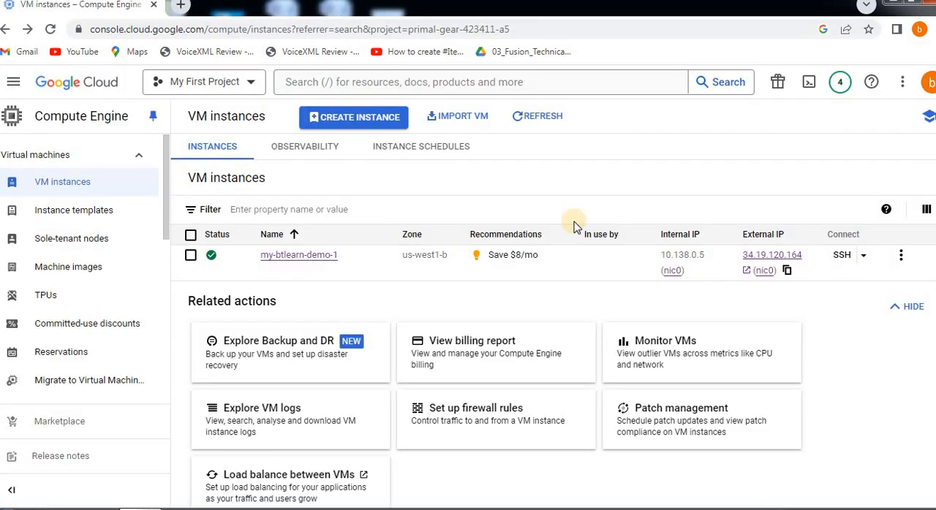
Stop the my-btlearn-demo-1 VM instance and dismiss the notifications list
{"action": "left_click", "coordinate": [863, 256]}
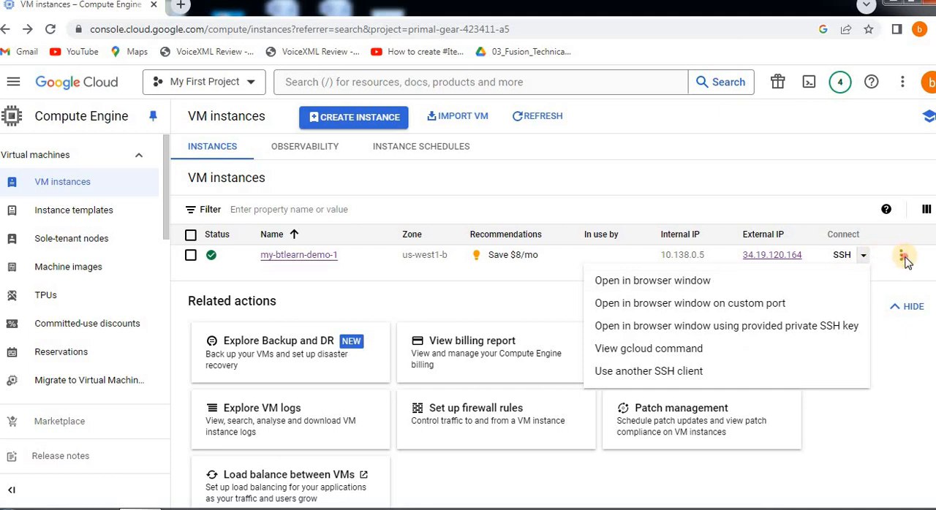
{"action": "left_click", "coordinate": [900, 256]}
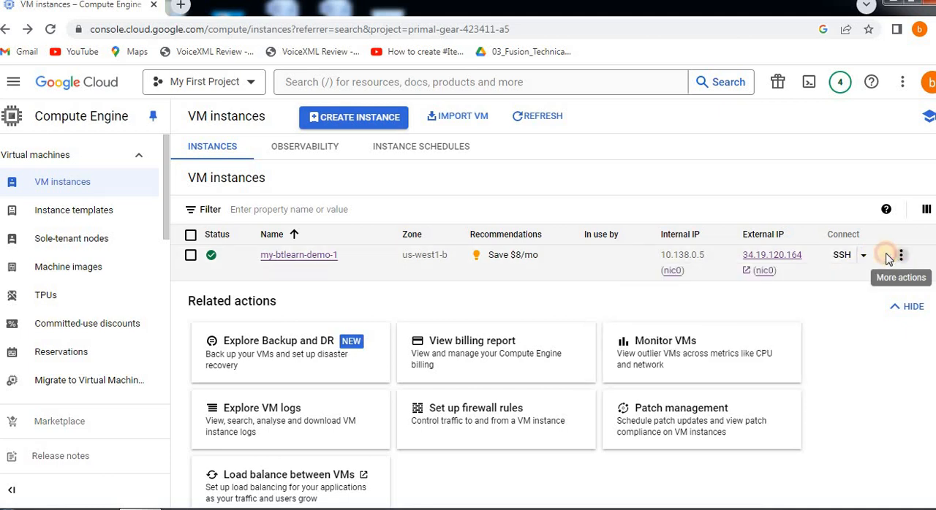
{"action": "left_click", "coordinate": [899, 257]}
{"action": "left_click", "coordinate": [709, 299]}
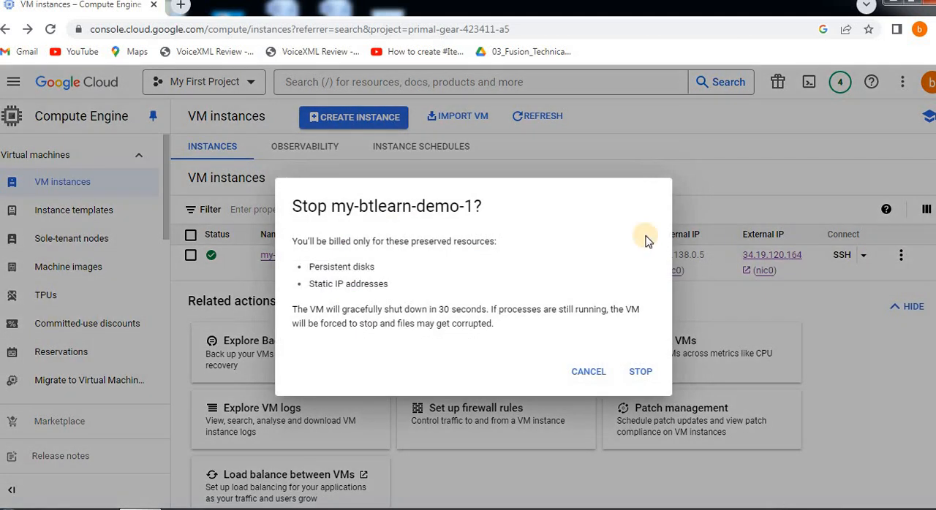
{"action": "left_click", "coordinate": [634, 374]}
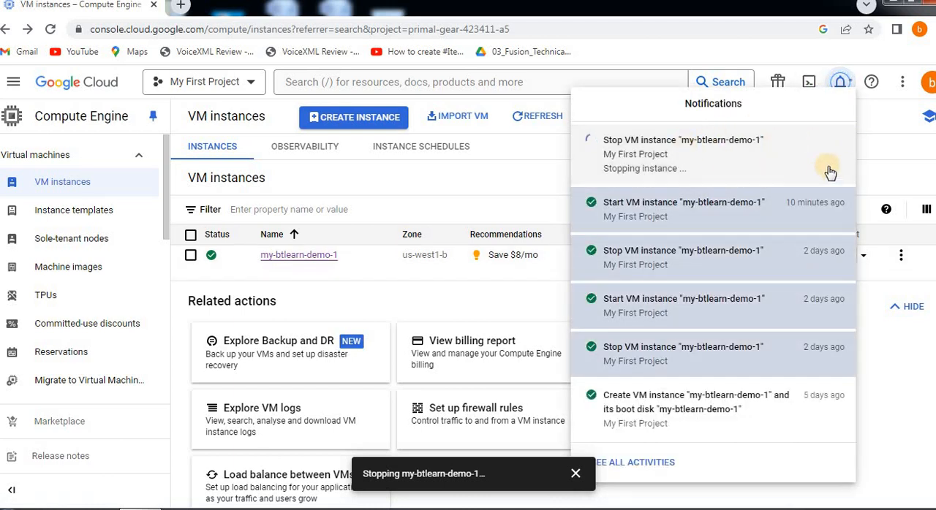
{"action": "left_click", "coordinate": [875, 158]}
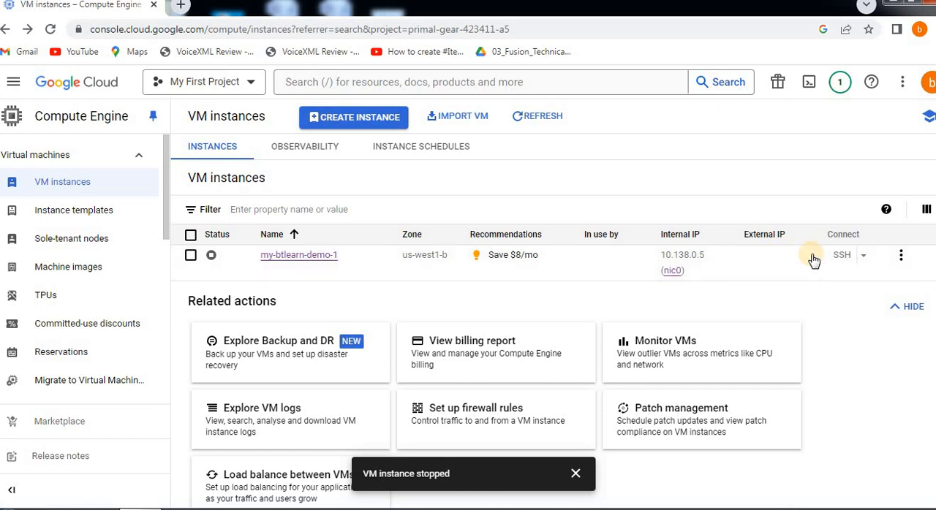
{"action": "left_click_drag", "start_coordinate": [431, 476], "coordinate": [463, 472]}
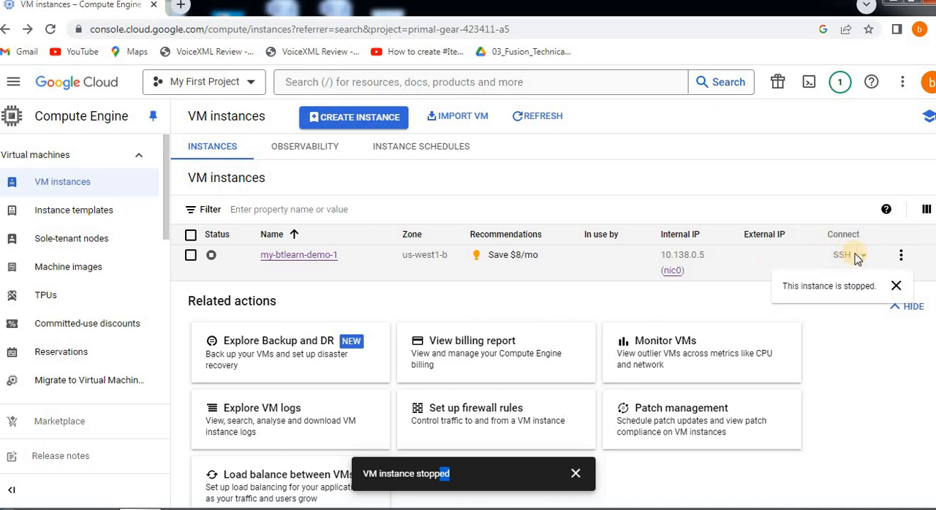
Start the stopped my-btlearn-demo-1 VM instance again
{"action": "left_click", "coordinate": [901, 255]}
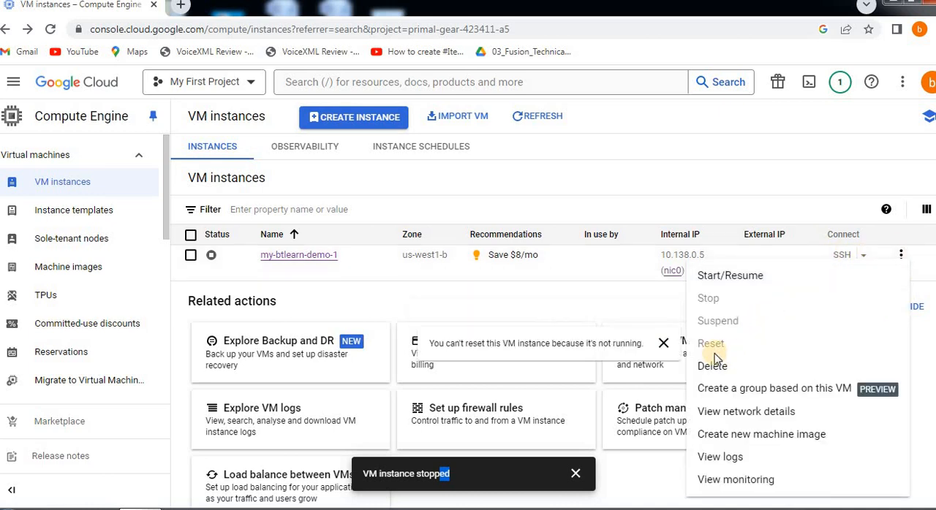
{"action": "left_click", "coordinate": [721, 282]}
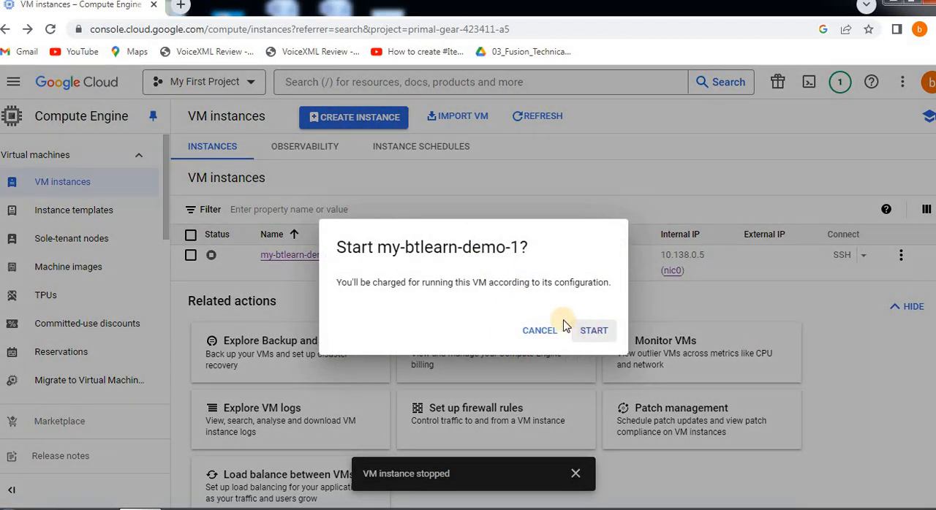
{"action": "left_click", "coordinate": [584, 330]}
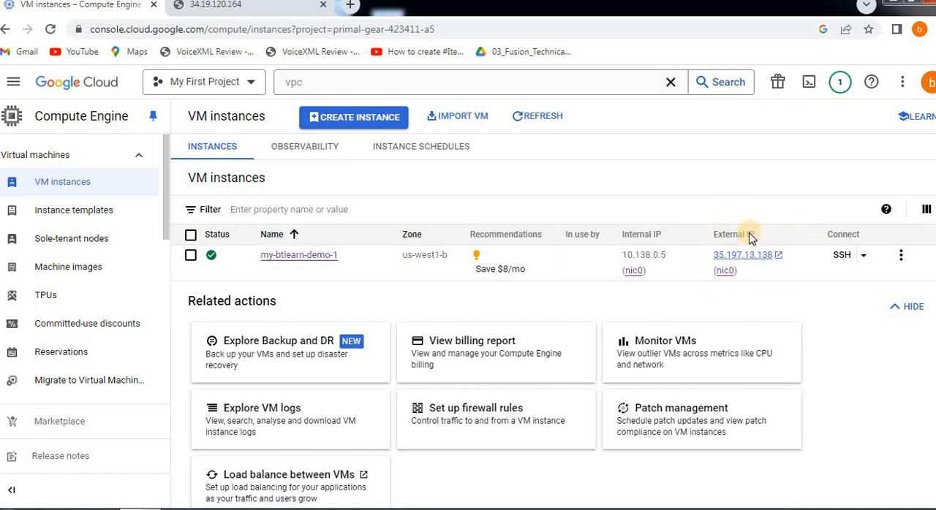
Compare the VM's current external IP with the old page's address, and reload the page at 34.19.120.164
{"action": "left_click", "coordinate": [218, 11]}
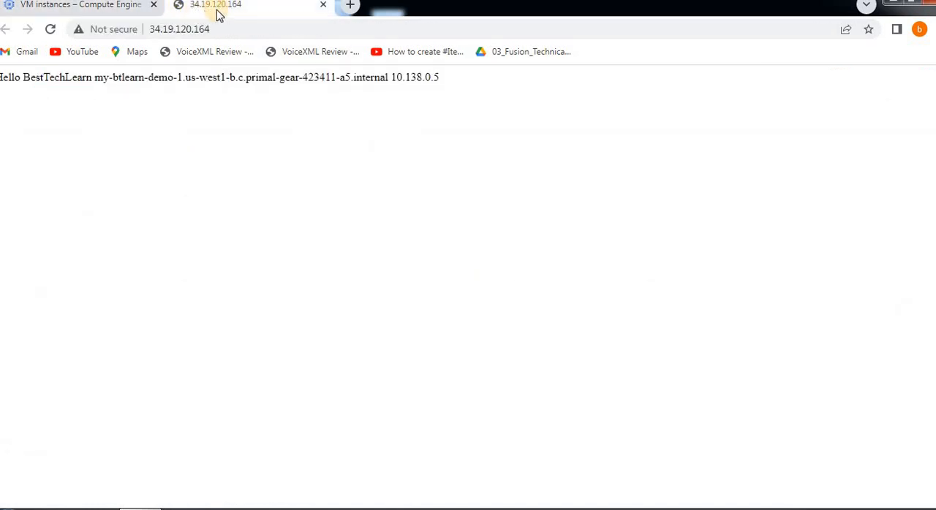
{"action": "left_click", "coordinate": [86, 7]}
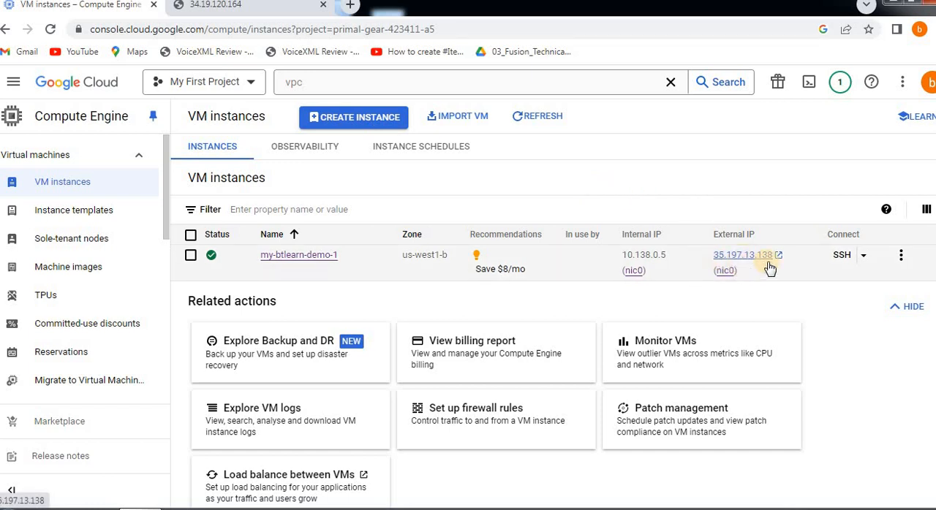
{"action": "left_click", "coordinate": [245, 13]}
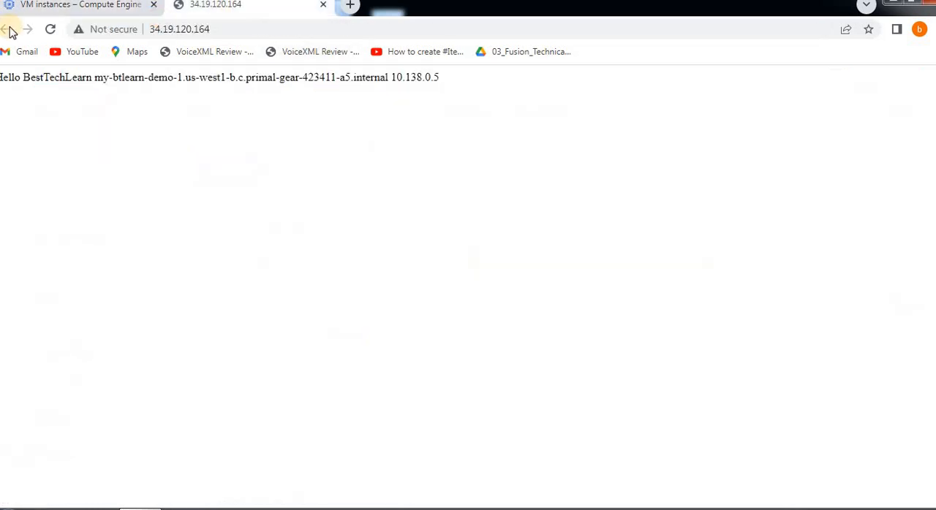
{"action": "left_click", "coordinate": [48, 29]}
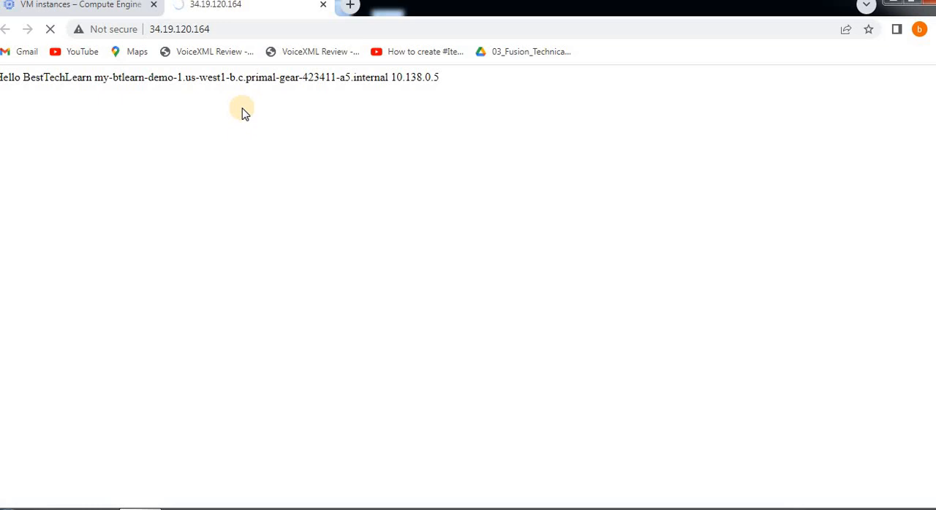
Open the web page at the VM's new external IP address and close the old 34.19.120.164 page
{"action": "left_click", "coordinate": [97, 8]}
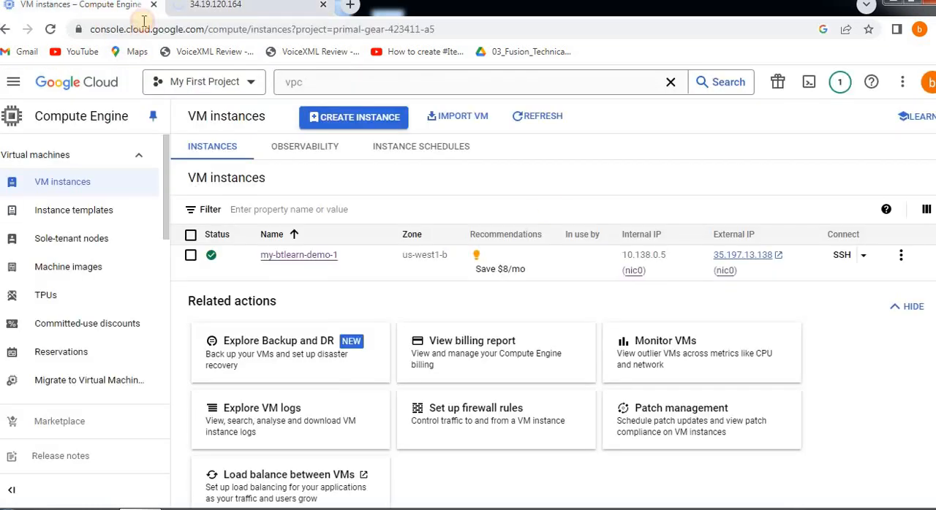
{"action": "left_click", "coordinate": [745, 256]}
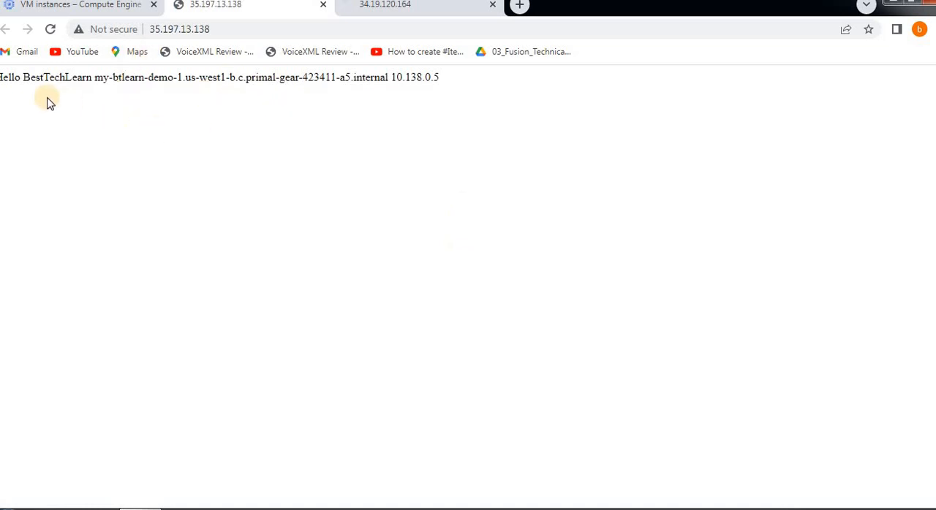
{"action": "left_click_drag", "start_coordinate": [45, 81], "coordinate": [427, 91]}
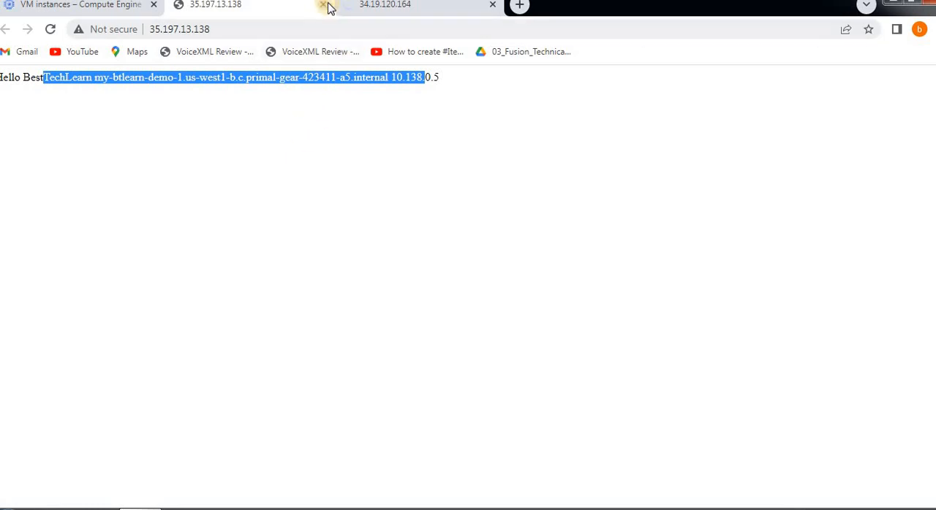
{"action": "left_click", "coordinate": [460, 8]}
{"action": "left_click", "coordinate": [495, 9]}
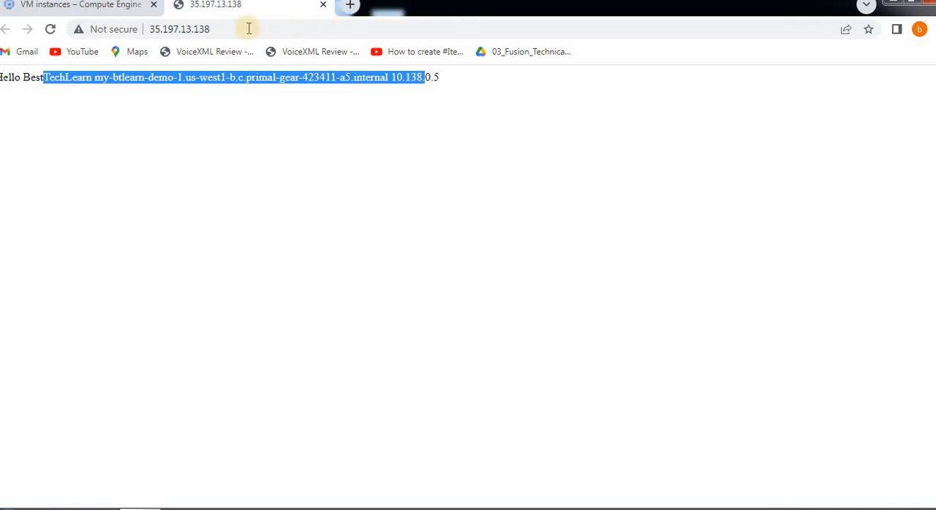
Search the cloud console for "vpc", open VPC networks, and go to its IP addresses list
{"action": "left_click", "coordinate": [109, 6]}
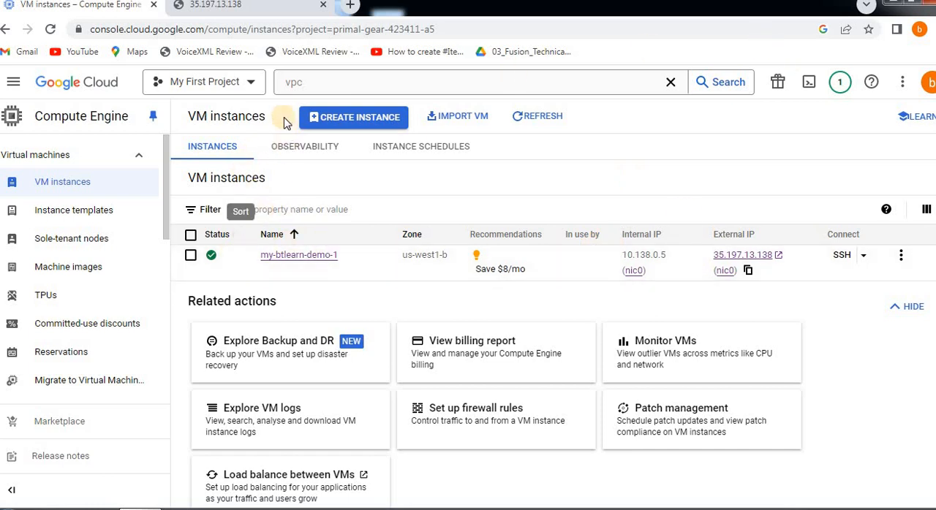
{"action": "left_click", "coordinate": [296, 83]}
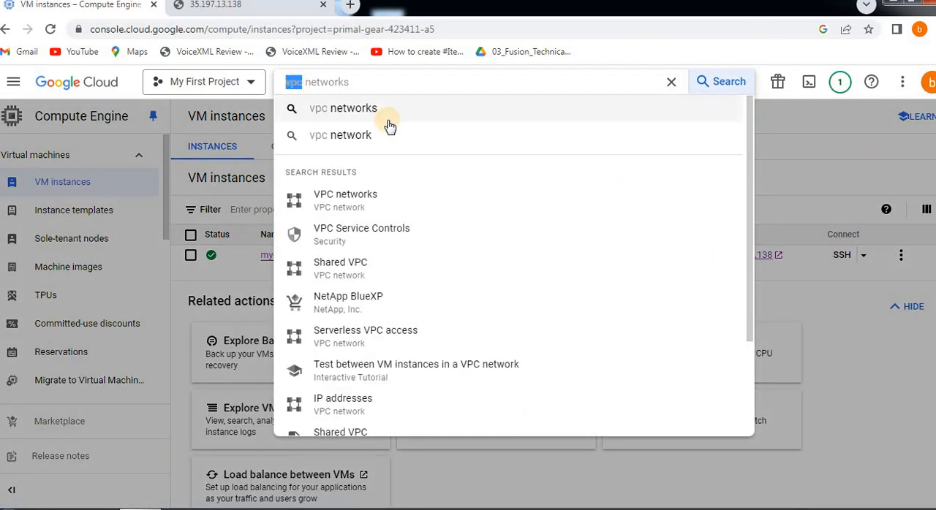
{"action": "type", "text": "vpc"}
{"action": "left_click", "coordinate": [350, 197]}
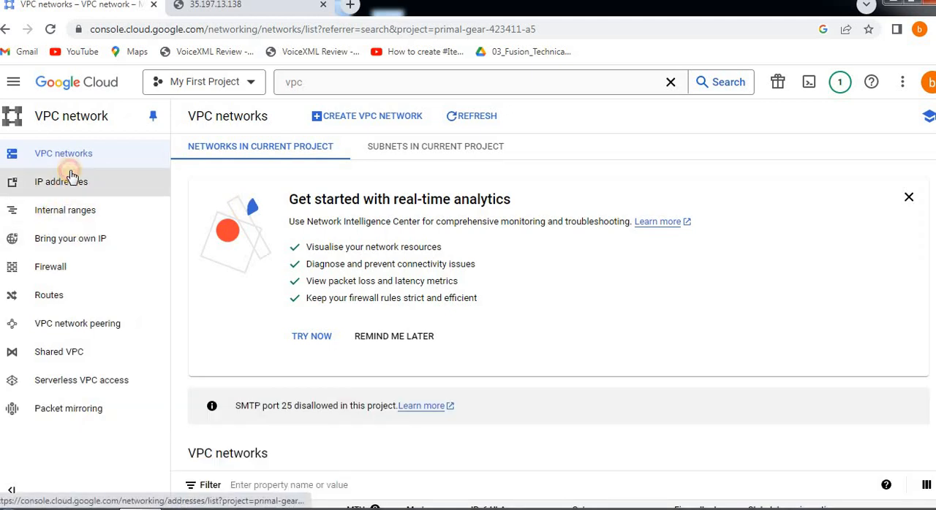
{"action": "left_click", "coordinate": [71, 178]}
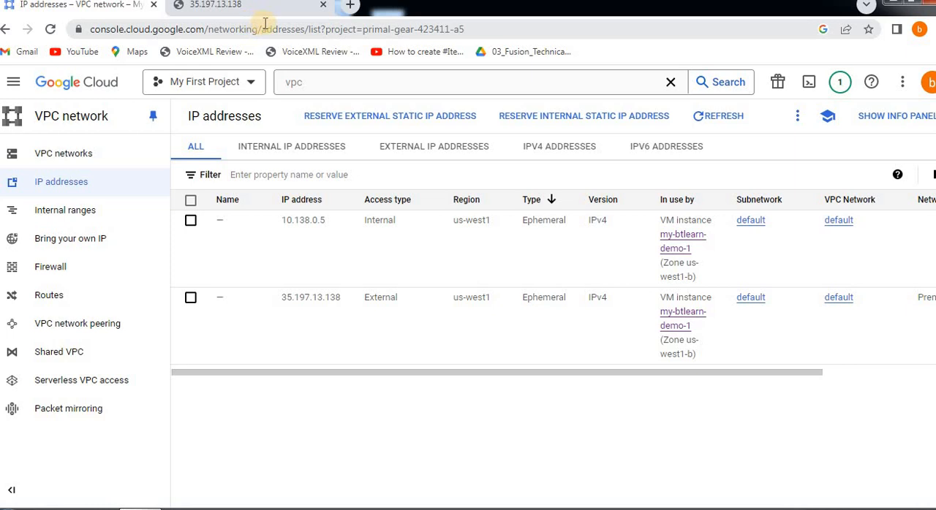
Compare the open web page's address with the IP addresses list and examine the type and usage of each entry
{"action": "left_click", "coordinate": [232, 9]}
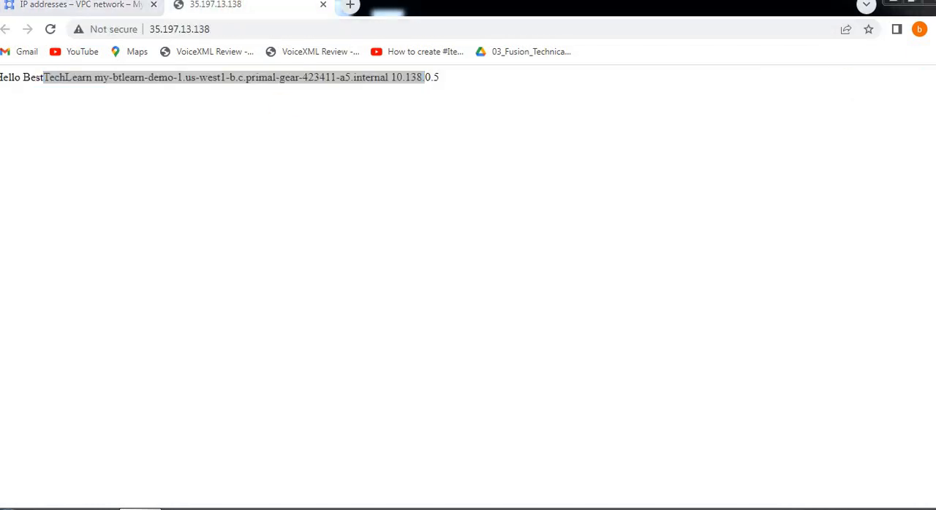
{"action": "left_click", "coordinate": [73, 8]}
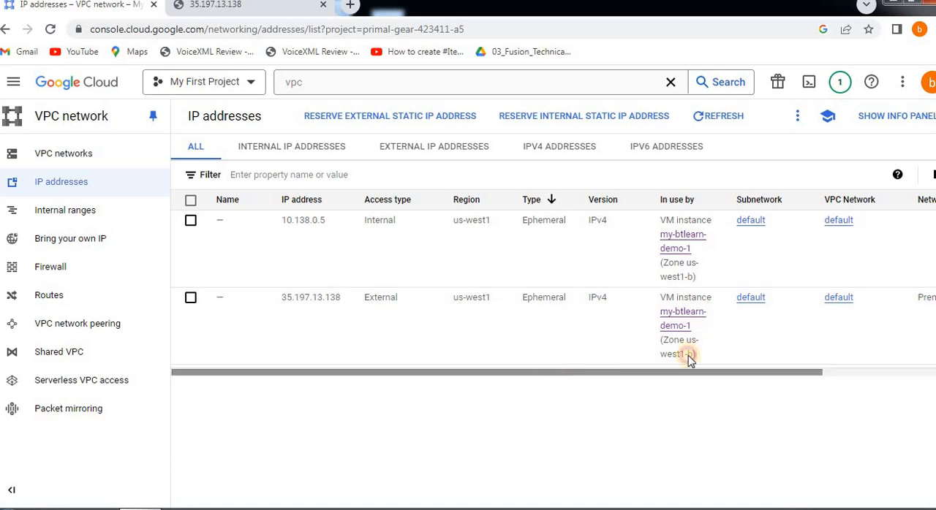
{"action": "scroll", "coordinate": [731, 353], "scroll_direction": "right", "scroll_amount": 3}
{"action": "scroll", "coordinate": [387, 388], "scroll_direction": "left", "scroll_amount": 3}
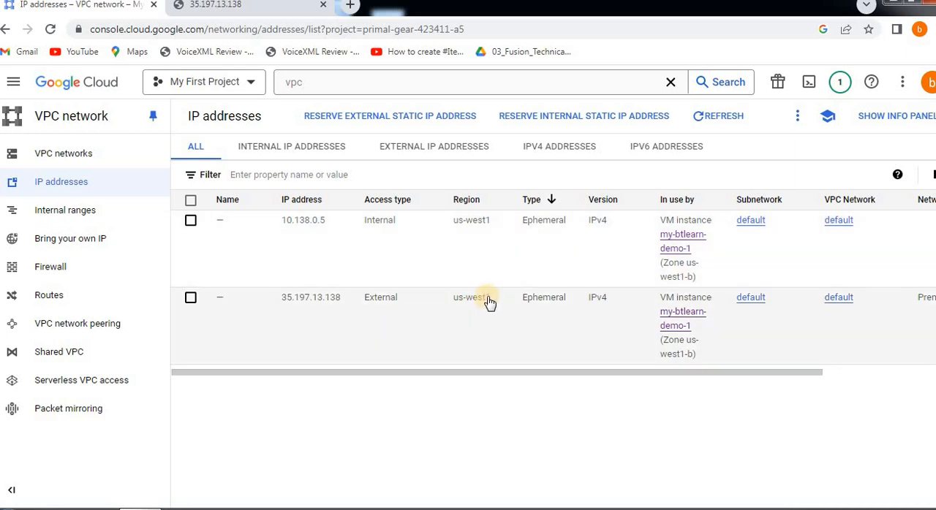
Begin reserving an external static IP address and name it btlearn-demo-eternal-ip
{"action": "left_click", "coordinate": [374, 119]}
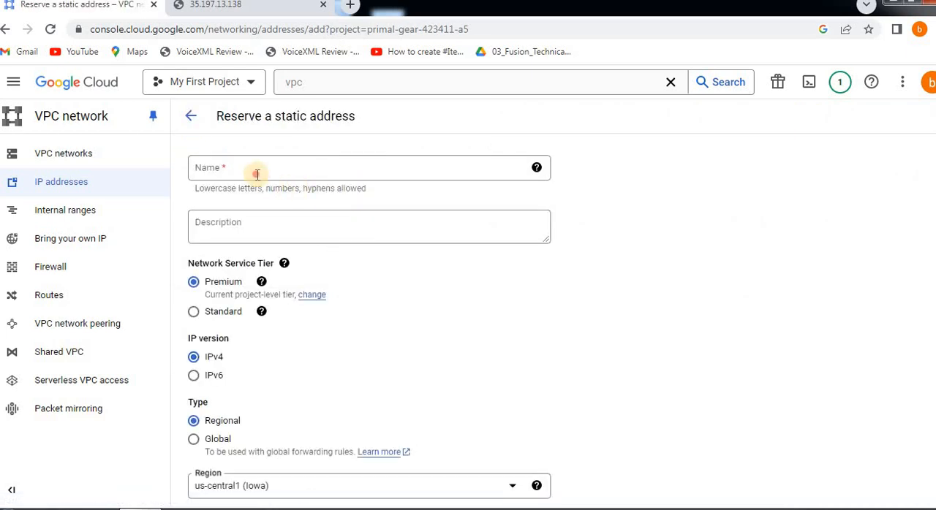
{"action": "left_click", "coordinate": [257, 174]}
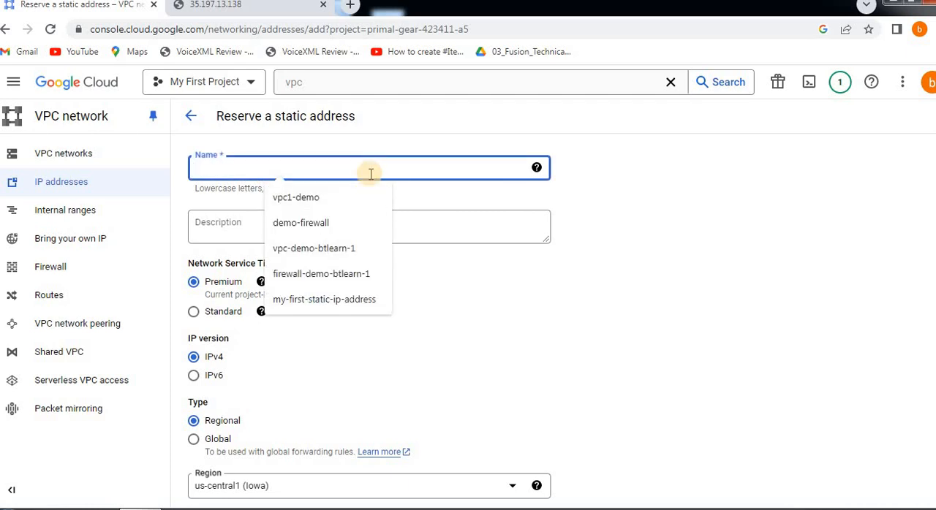
{"action": "type", "text": "btlearn-demo-eternal-ip"}
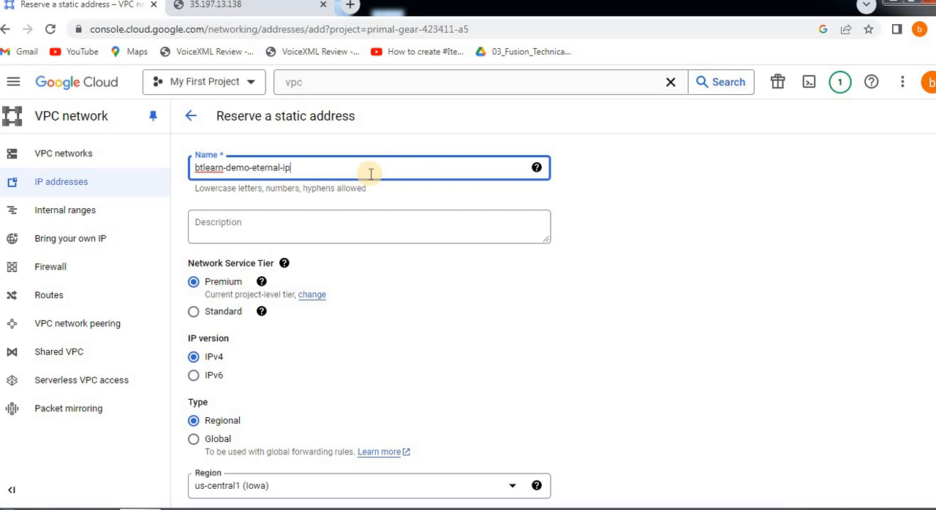
Copy the static address's name into its description, giving btlearn-demo-eternal-ip
{"action": "left_click", "coordinate": [259, 227]}
{"action": "left_click", "coordinate": [272, 168]}
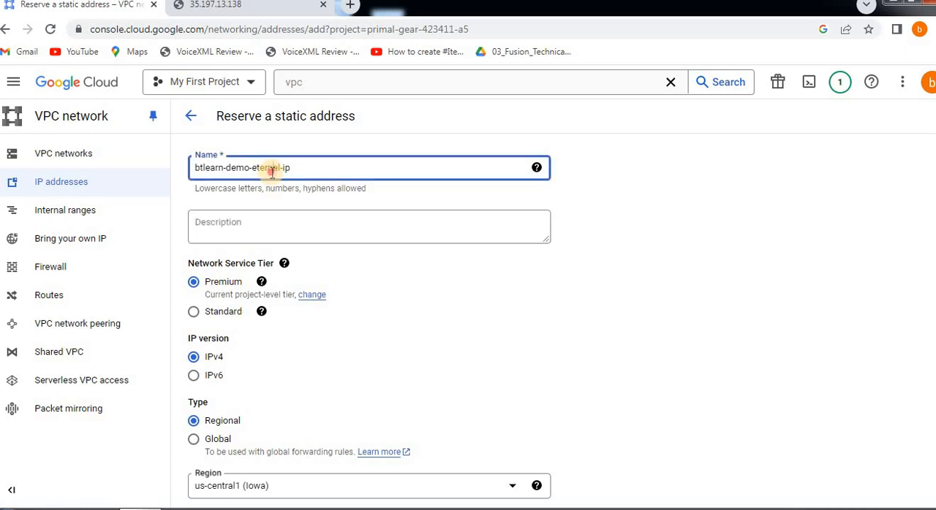
{"action": "key", "text": "ctrl+a"}
{"action": "key", "text": "ctrl+c"}
{"action": "left_click", "coordinate": [252, 227]}
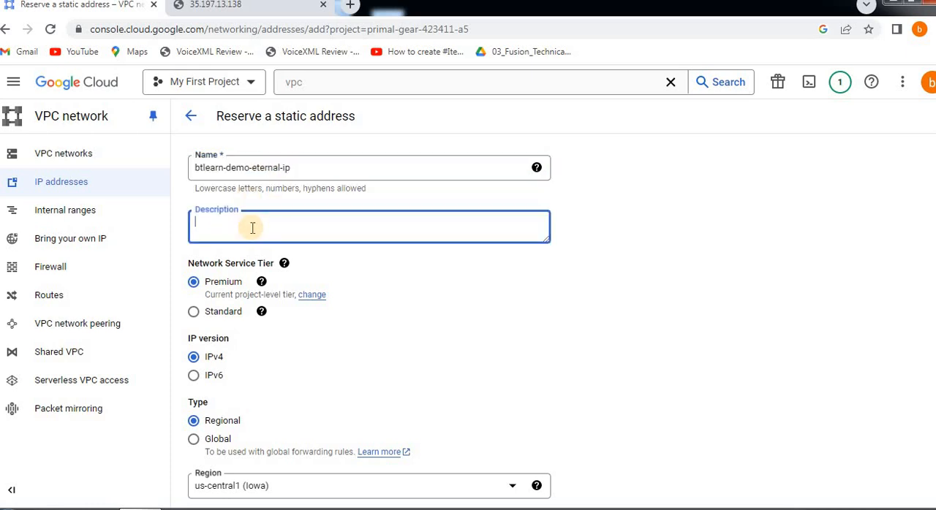
{"action": "key", "text": "ctrl+v"}
Review the network service tier options and read the help for the tier setting and the Premium choice
{"action": "left_click", "coordinate": [322, 273]}
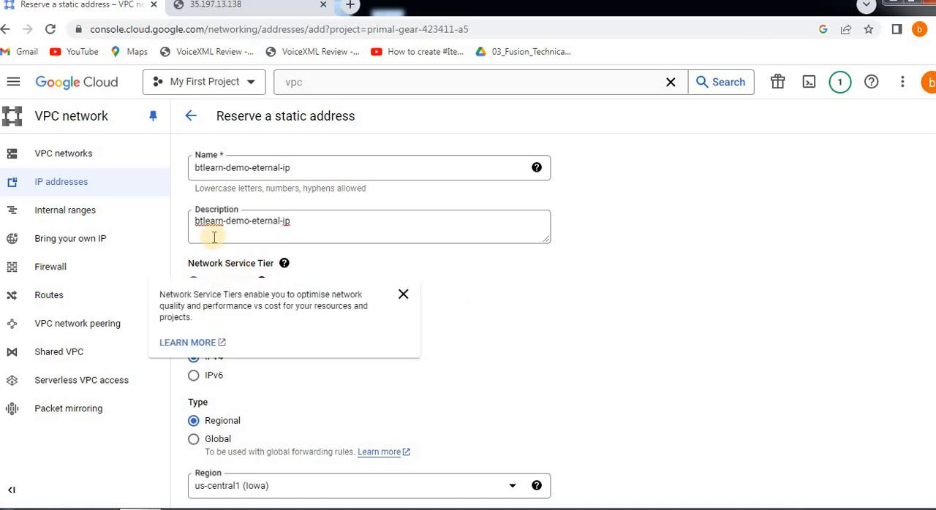
{"action": "scroll", "coordinate": [245, 209], "scroll_direction": "down", "scroll_amount": 2}
{"action": "scroll", "coordinate": [234, 219], "scroll_direction": "up", "scroll_amount": 2}
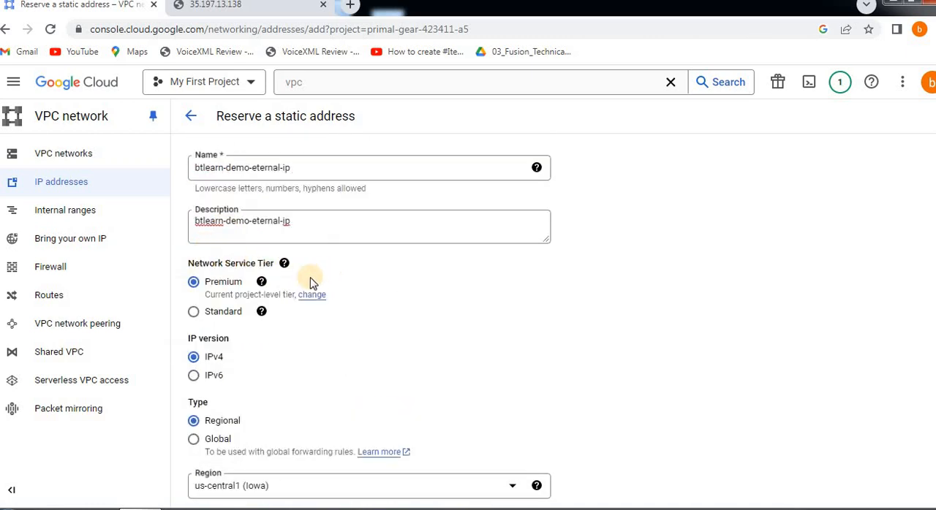
{"action": "scroll", "coordinate": [282, 294], "scroll_direction": "down", "scroll_amount": 1}
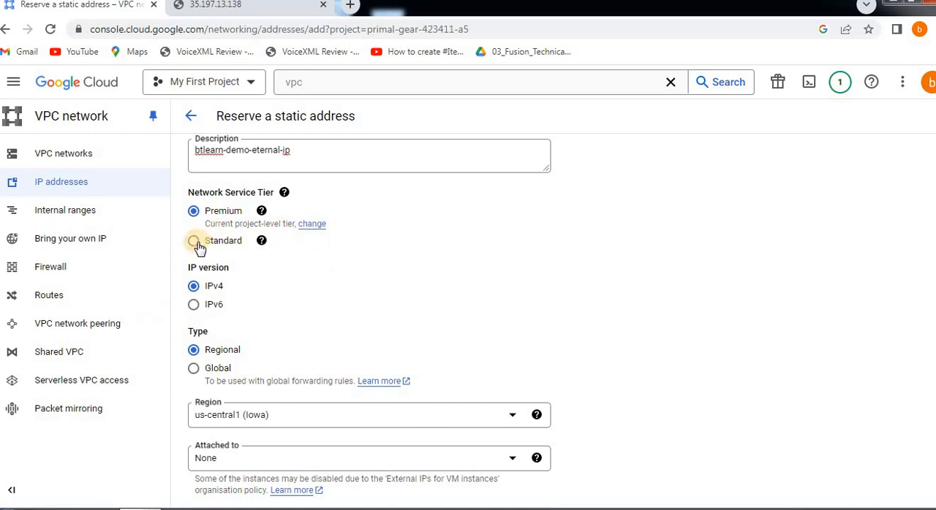
{"action": "left_click", "coordinate": [262, 212]}
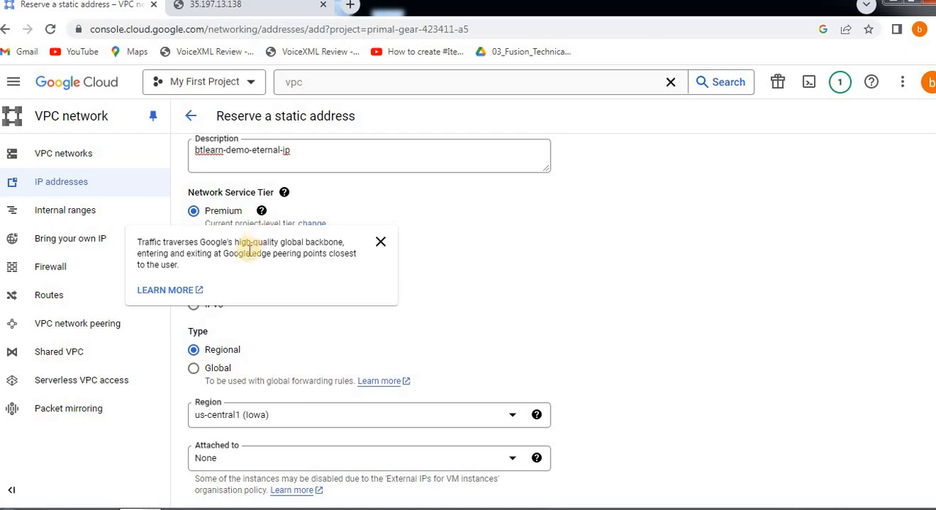
Close the tier help and set the static address's region to us-west1 (Oregon)
{"action": "left_click", "coordinate": [439, 274]}
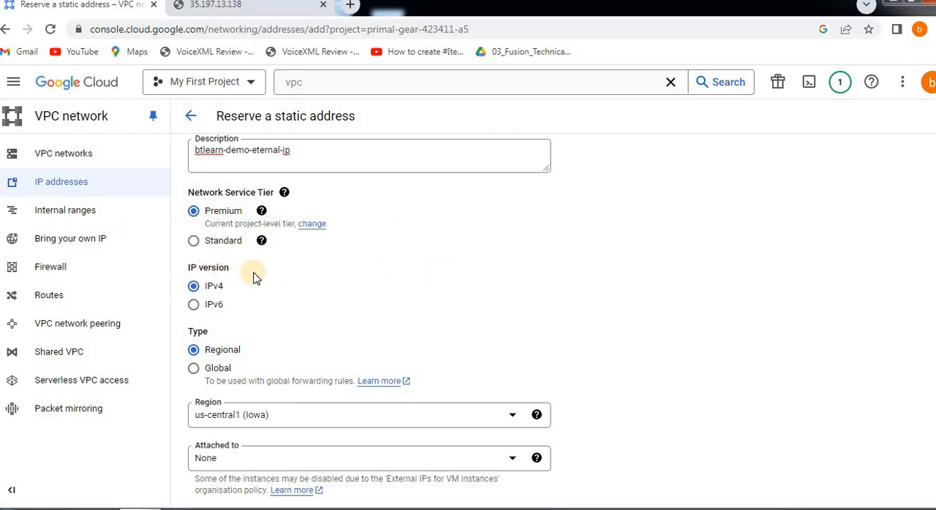
{"action": "scroll", "coordinate": [215, 296], "scroll_direction": "down", "scroll_amount": 2}
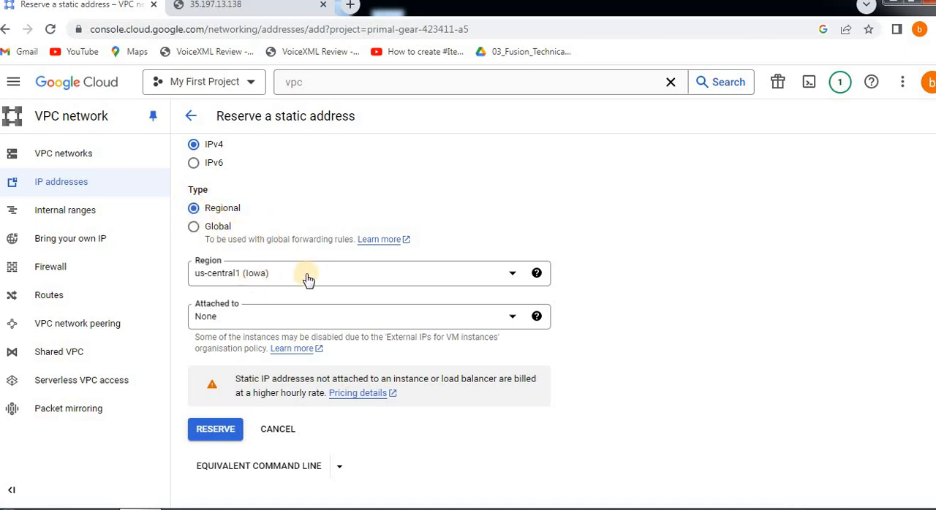
{"action": "left_click", "coordinate": [253, 280]}
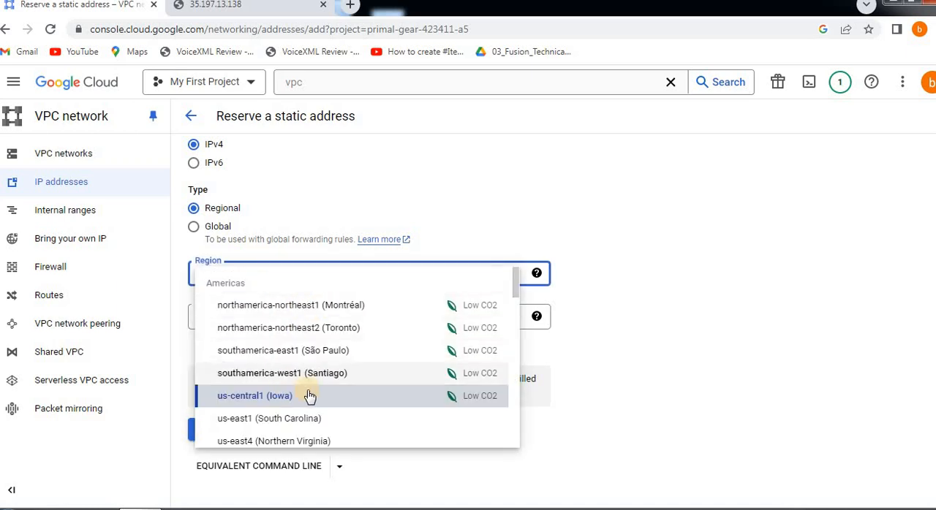
{"action": "left_click", "coordinate": [540, 228]}
{"action": "left_click", "coordinate": [295, 271]}
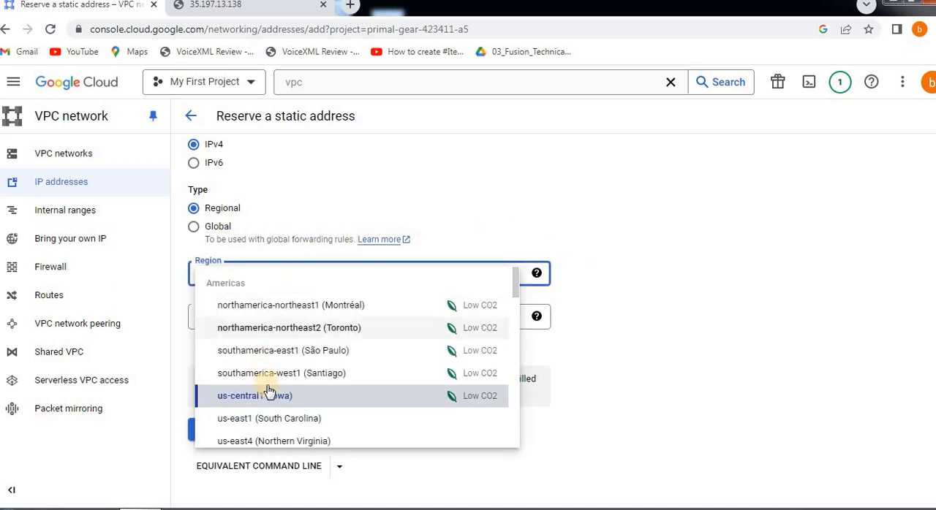
{"action": "scroll", "coordinate": [268, 395], "scroll_direction": "down", "scroll_amount": 3}
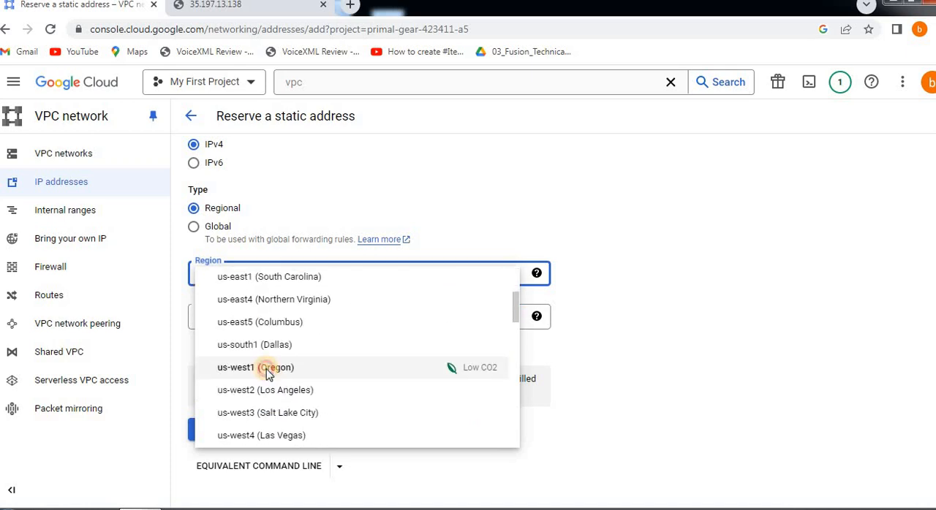
{"action": "left_click", "coordinate": [268, 370]}
Check which instances can be attached in us-west1, then switch to us-east4 (Northern Virginia) and check the attachable instances there
{"action": "left_click", "coordinate": [230, 315]}
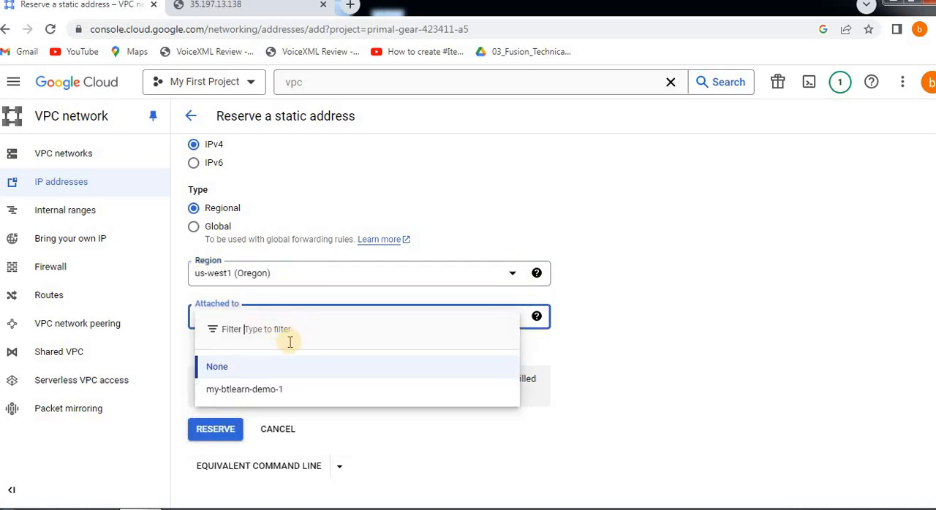
{"action": "left_click", "coordinate": [454, 280]}
{"action": "left_click", "coordinate": [282, 275]}
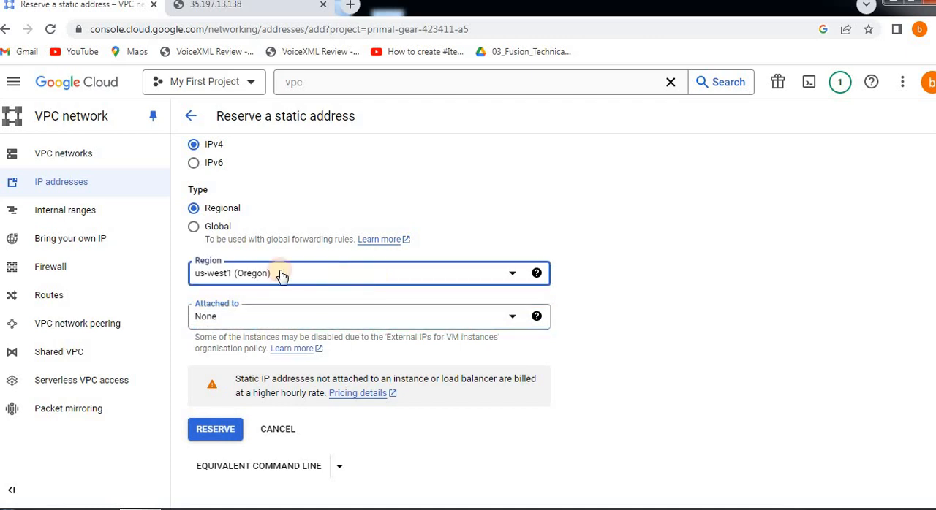
{"action": "left_click", "coordinate": [351, 287]}
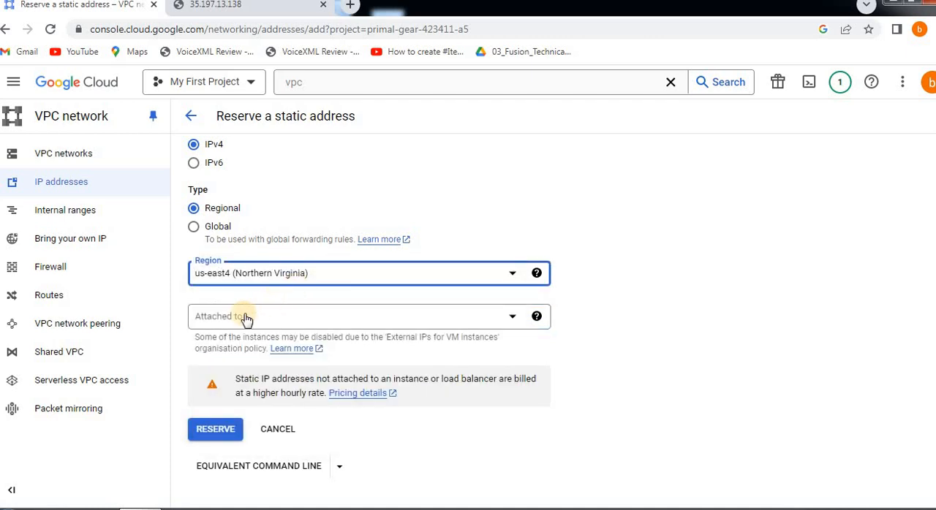
{"action": "left_click", "coordinate": [299, 319]}
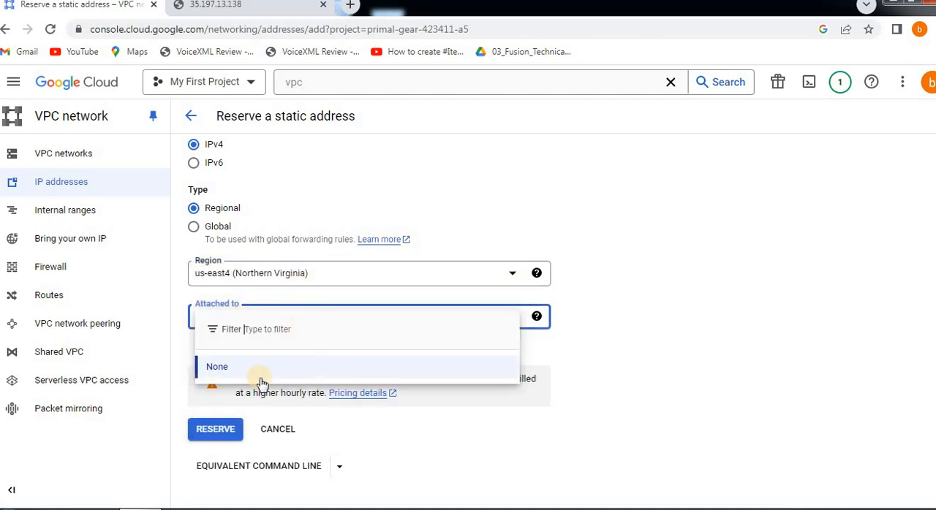
{"action": "left_click", "coordinate": [373, 276]}
Set the region back to us-west1 (Oregon)
{"action": "left_click", "coordinate": [309, 273]}
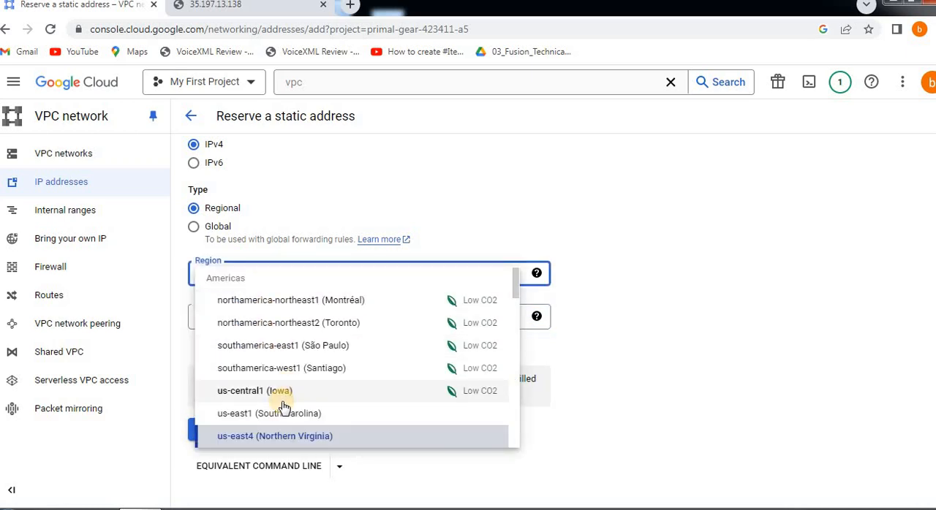
{"action": "scroll", "coordinate": [284, 407], "scroll_direction": "down", "scroll_amount": 2}
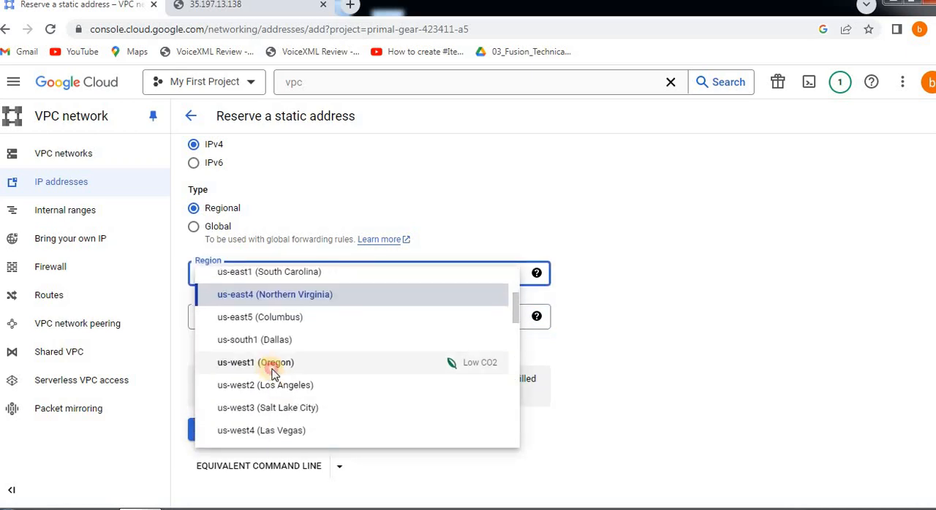
{"action": "left_click", "coordinate": [273, 373]}
Attach the static address to the instance my-btlearn-demo-1 and reserve it
{"action": "left_click", "coordinate": [242, 320]}
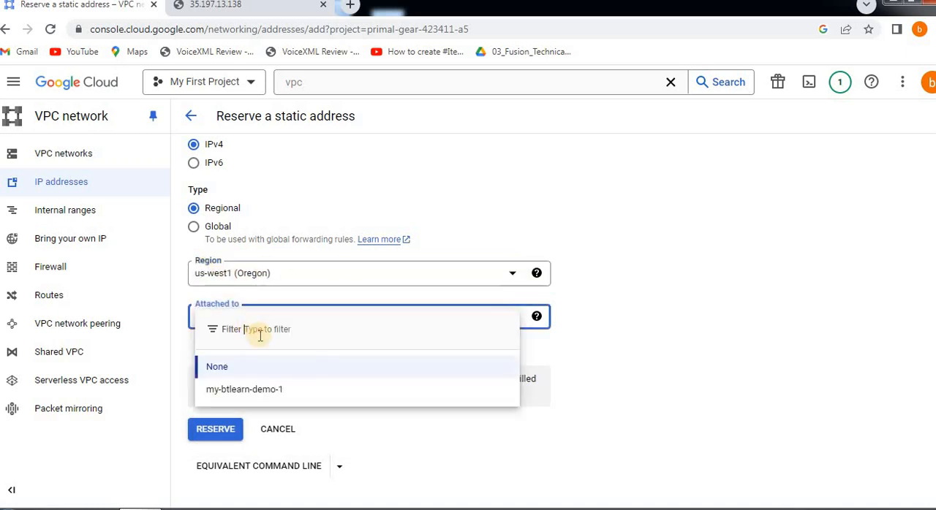
{"action": "left_click", "coordinate": [274, 389]}
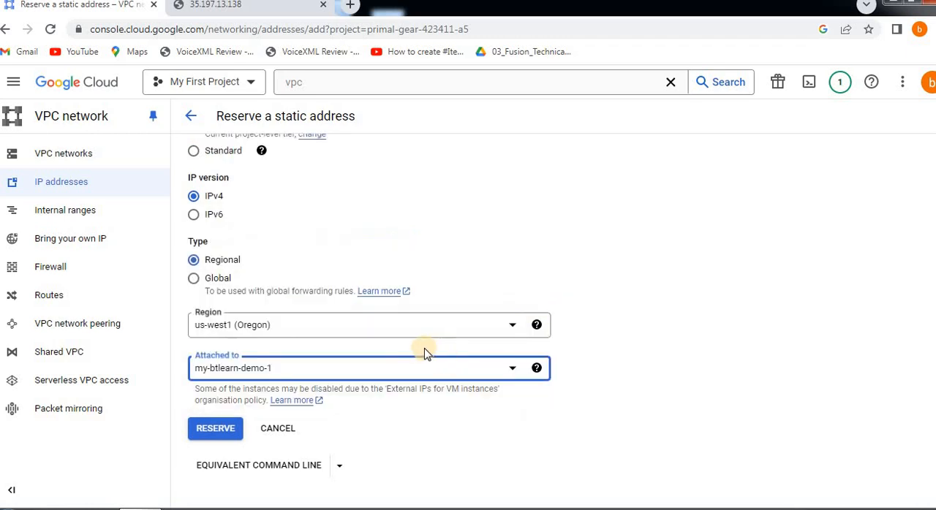
{"action": "left_click", "coordinate": [222, 430]}
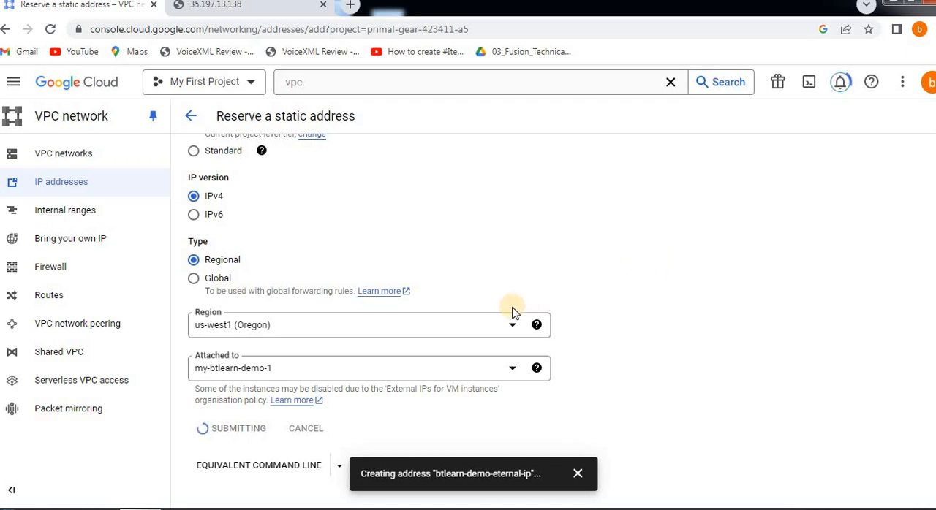
{"action": "scroll", "coordinate": [514, 313], "scroll_direction": "up", "scroll_amount": 3}
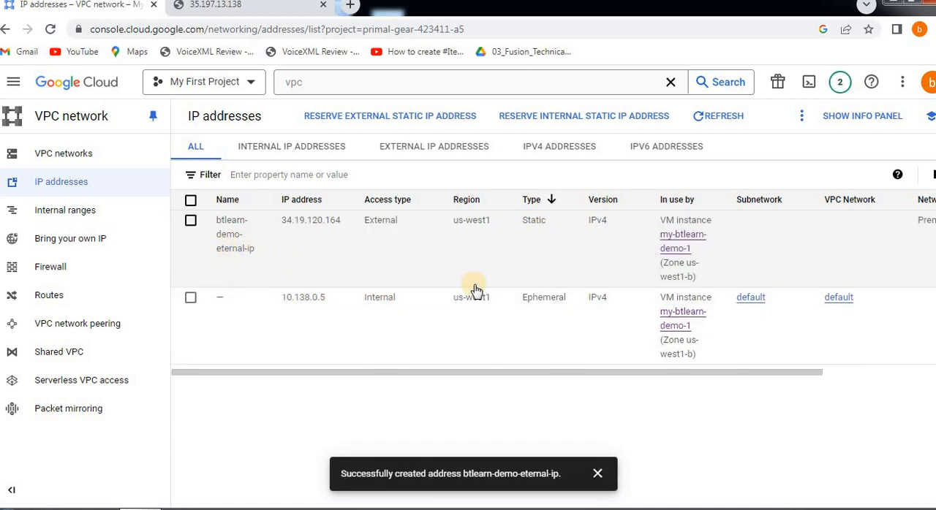
Open the Compute Engine VM instances list and check that my-btlearn-demo-1's web page loads at its external IP, closing that page again
{"action": "left_click", "coordinate": [316, 83]}
{"action": "type", "text": "vm"}
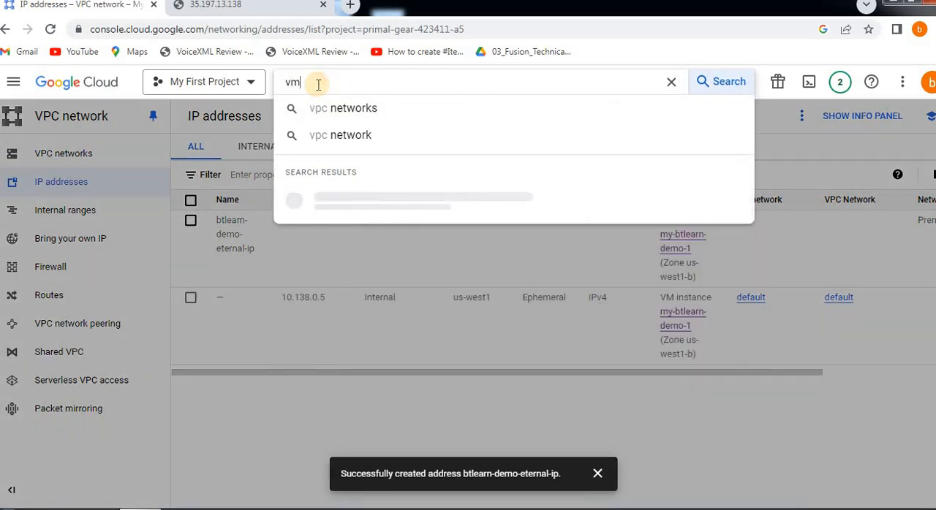
{"action": "type", "text": " instances"}
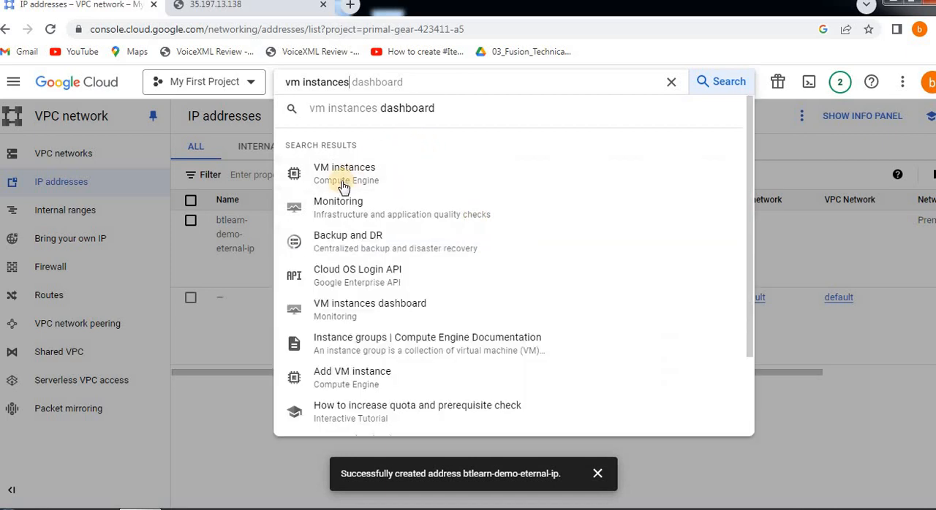
{"action": "left_click", "coordinate": [344, 187]}
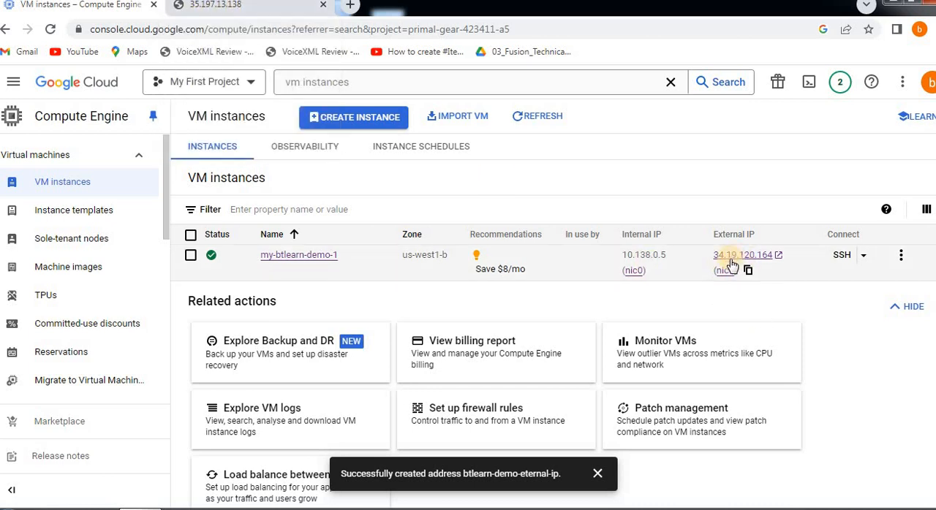
{"action": "mouse_move", "coordinate": [721, 260]}
{"action": "left_click", "coordinate": [750, 256]}
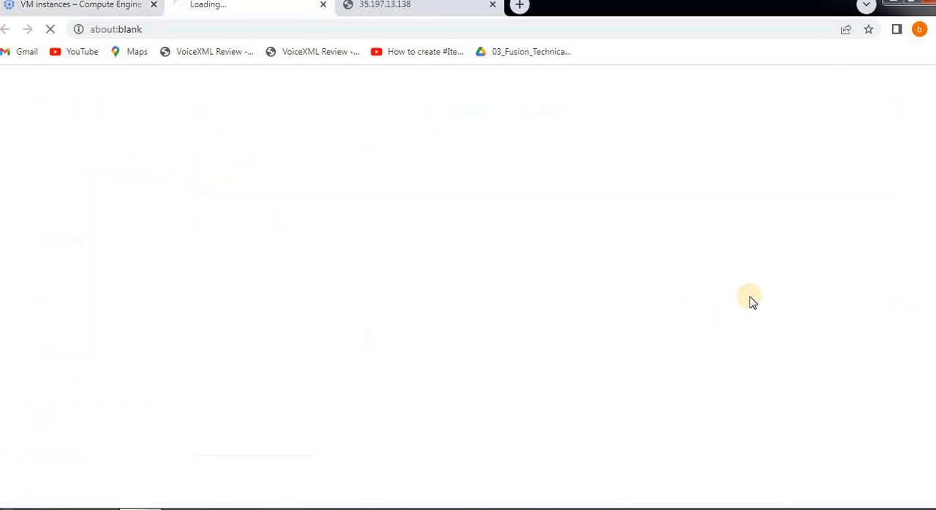
{"action": "left_click", "coordinate": [324, 6]}
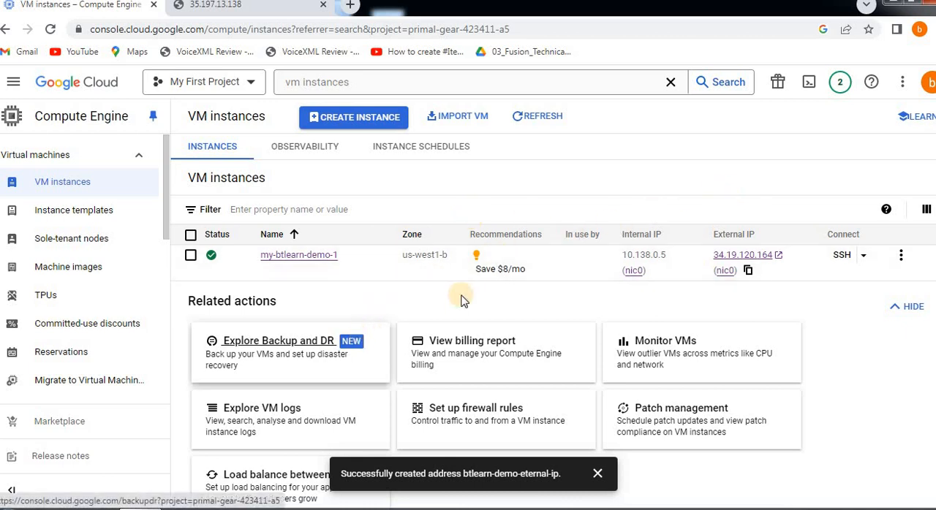
Search the console for vpc, open VPC networks and go to the project's IP addresses list
{"action": "left_click", "coordinate": [306, 84]}
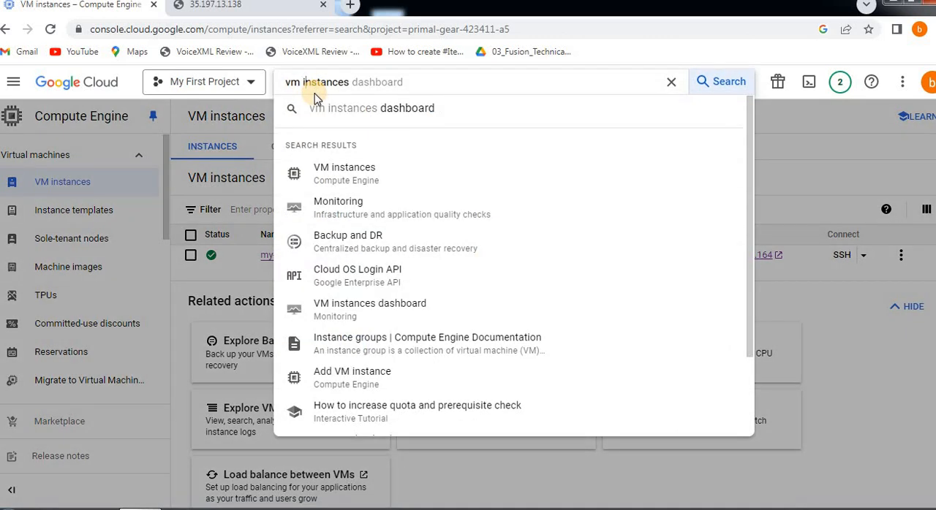
{"action": "key", "text": "BackSpace"}
{"action": "key", "text": "BackSpace"}
{"action": "key", "text": "BackSpace"}
{"action": "key", "text": "BackSpace"}
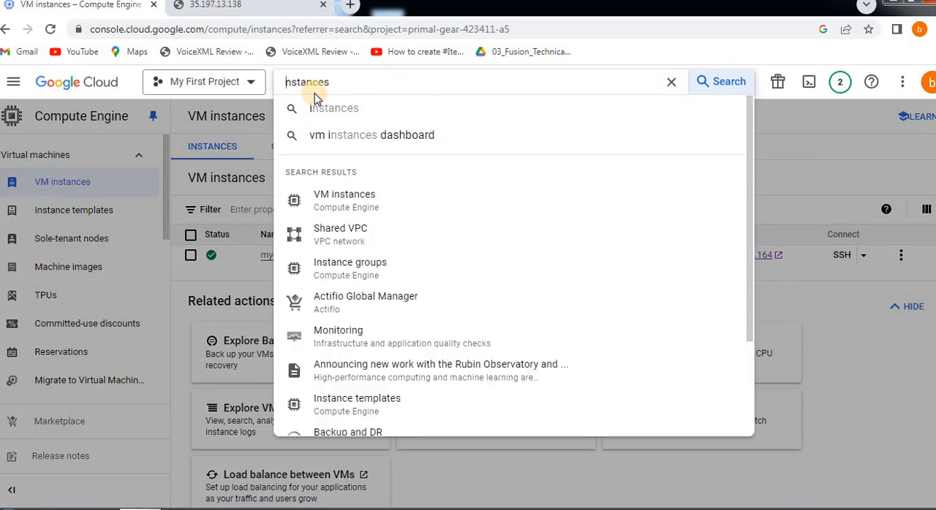
{"action": "key", "text": "BackSpace"}
{"action": "key", "text": "Delete"}
{"action": "key", "text": "Delete"}
{"action": "key", "text": "Delete"}
{"action": "key", "text": "Delete"}
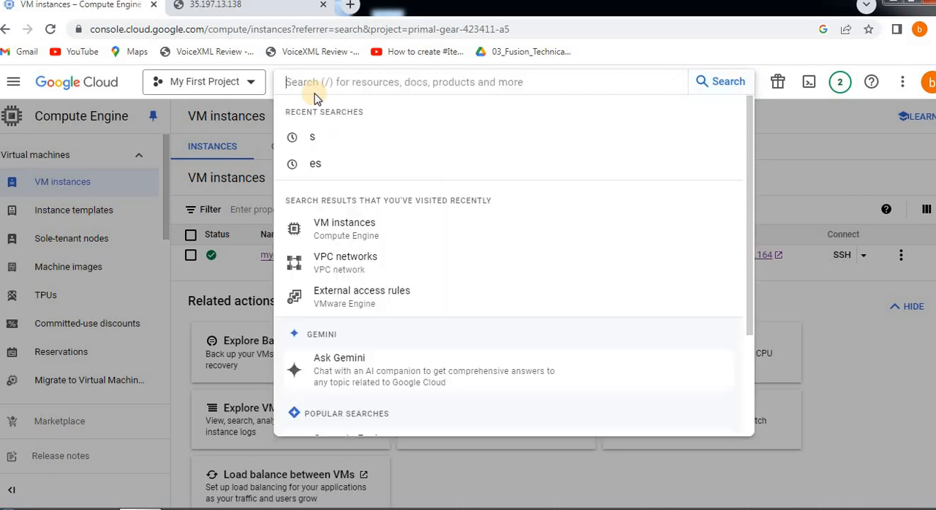
{"action": "type", "text": "vm backup"}
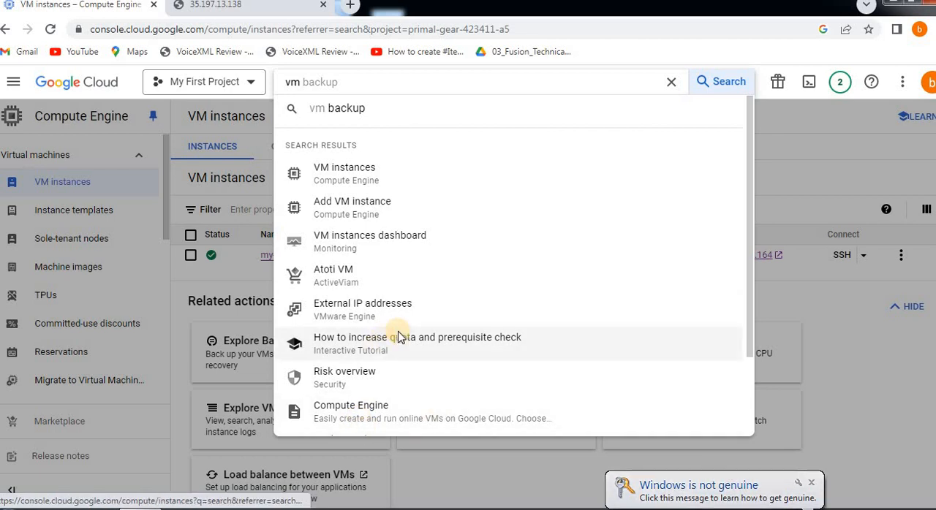
{"action": "key", "text": "BackSpace"}
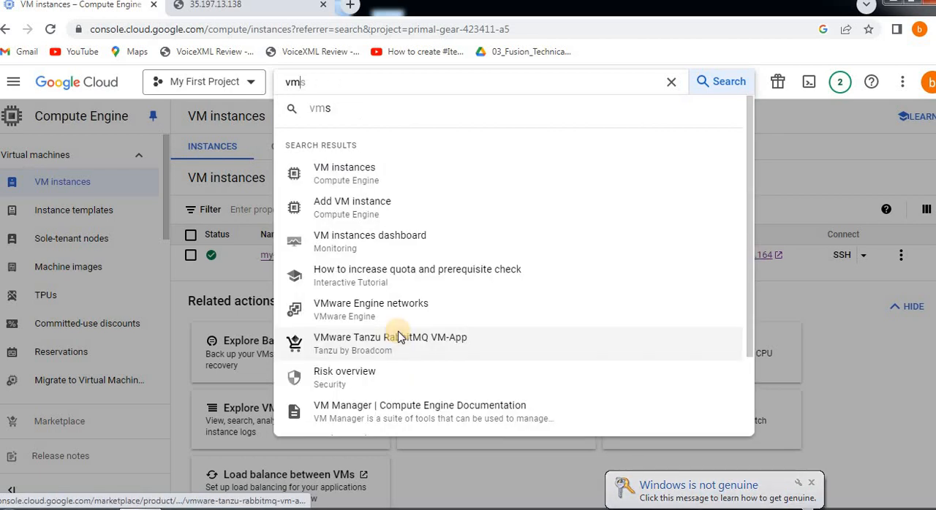
{"action": "type", "text": "c"}
{"action": "key", "text": "BackSpace"}
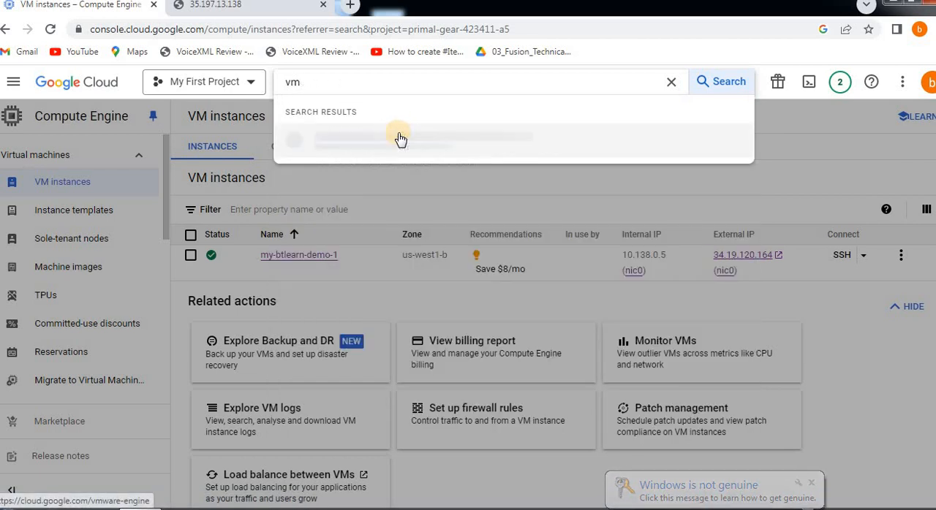
{"action": "key", "text": "BackSpace"}
{"action": "type", "text": "pc"}
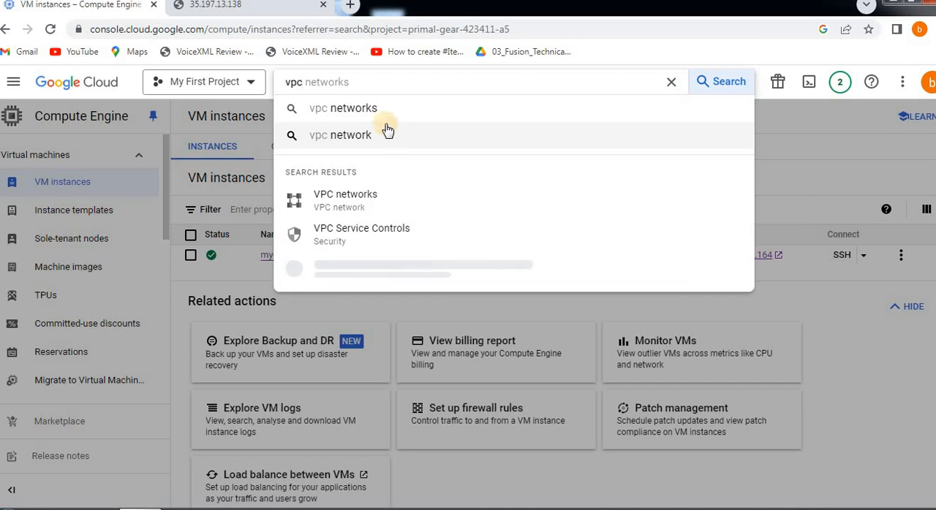
{"action": "left_click", "coordinate": [329, 198]}
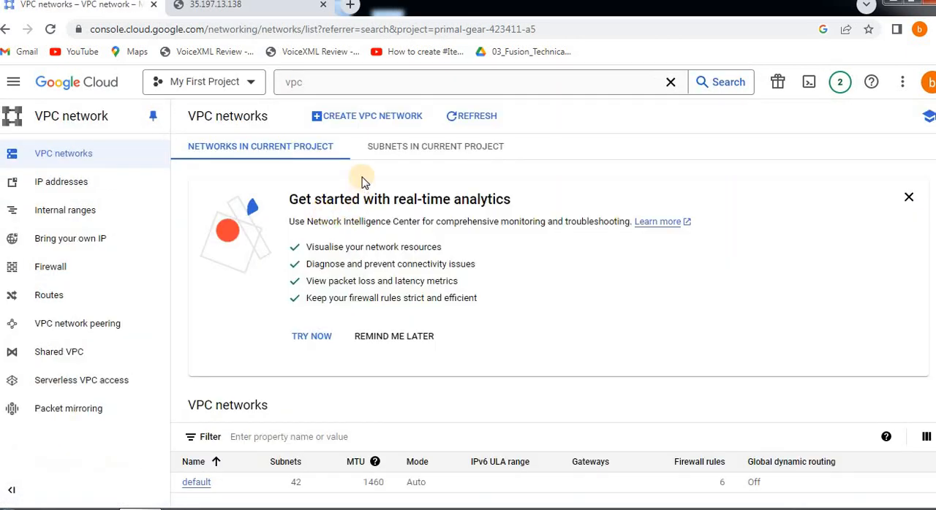
{"action": "left_click", "coordinate": [88, 183]}
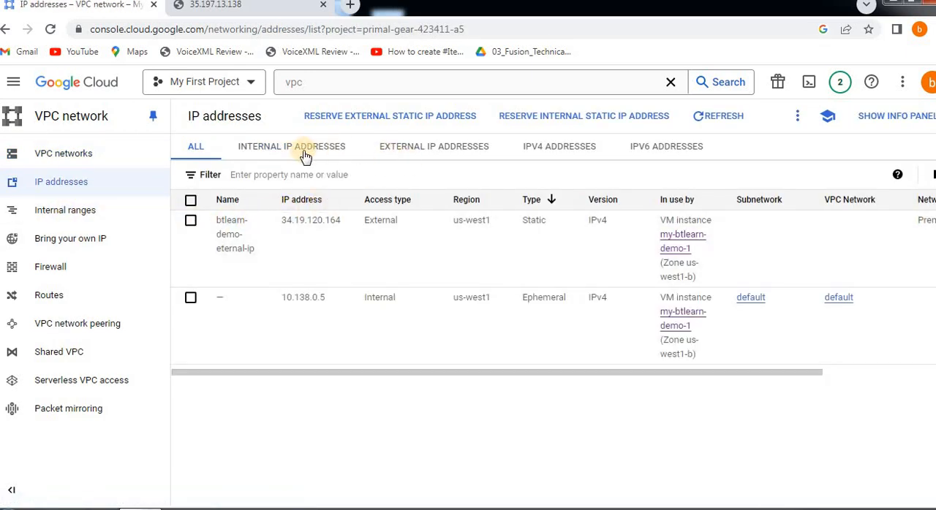
Select the btlearn-demo-eternal-ip entry and examine its type, usage and network tier across the table's columns
{"action": "left_click", "coordinate": [189, 222]}
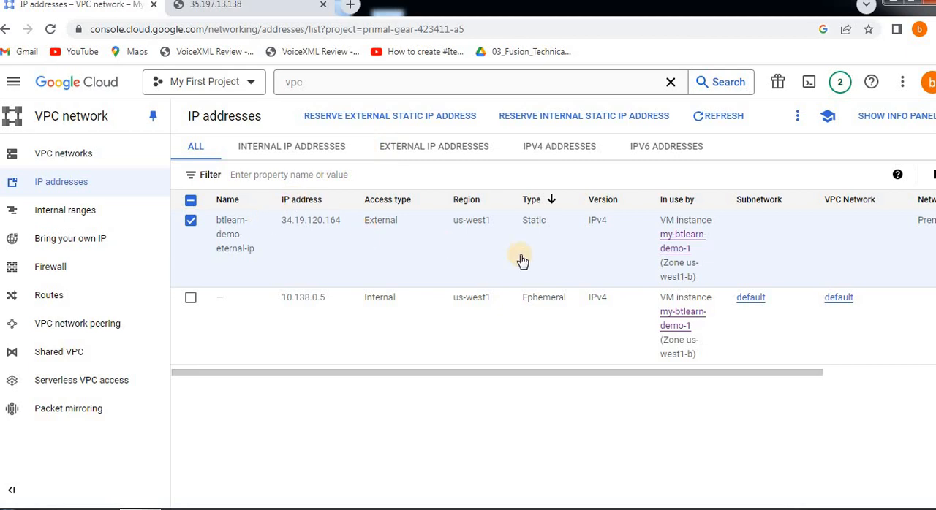
{"action": "left_click_drag", "start_coordinate": [539, 374], "coordinate": [766, 376]}
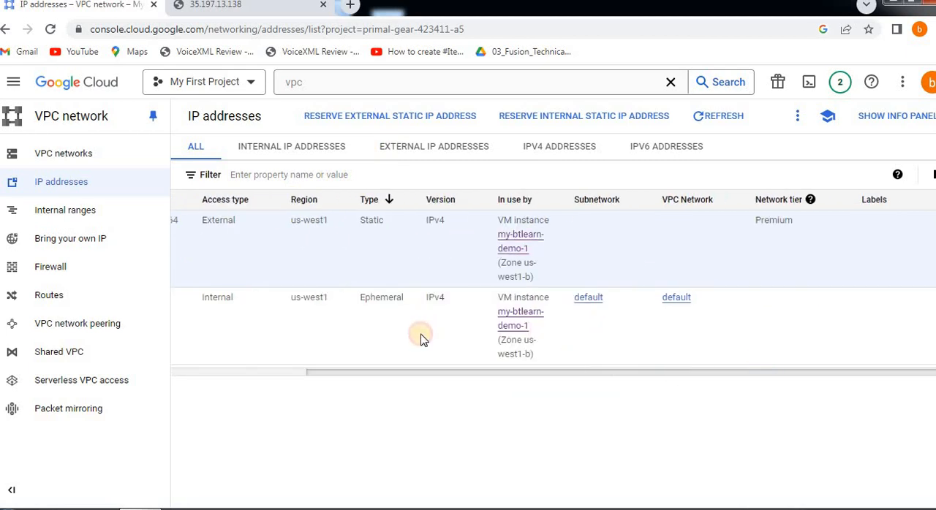
{"action": "scroll", "coordinate": [420, 338], "scroll_direction": "left", "scroll_amount": 3}
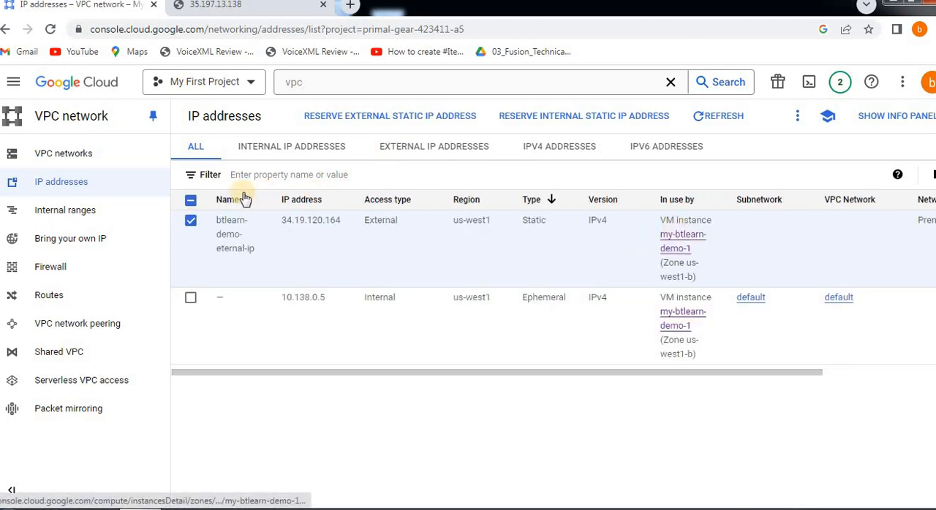
Search the console for vm and return to the Compute Engine VM instances list
{"action": "left_click", "coordinate": [356, 82]}
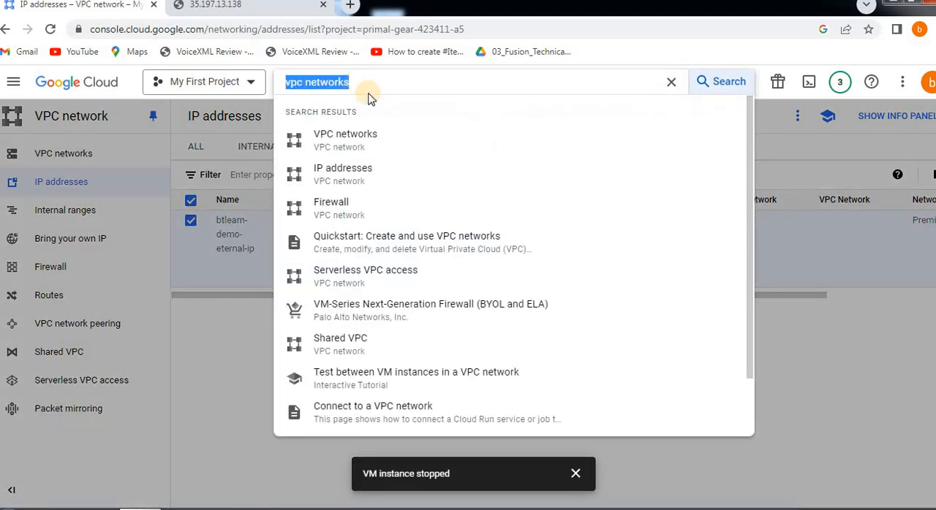
{"action": "type", "text": "vms"}
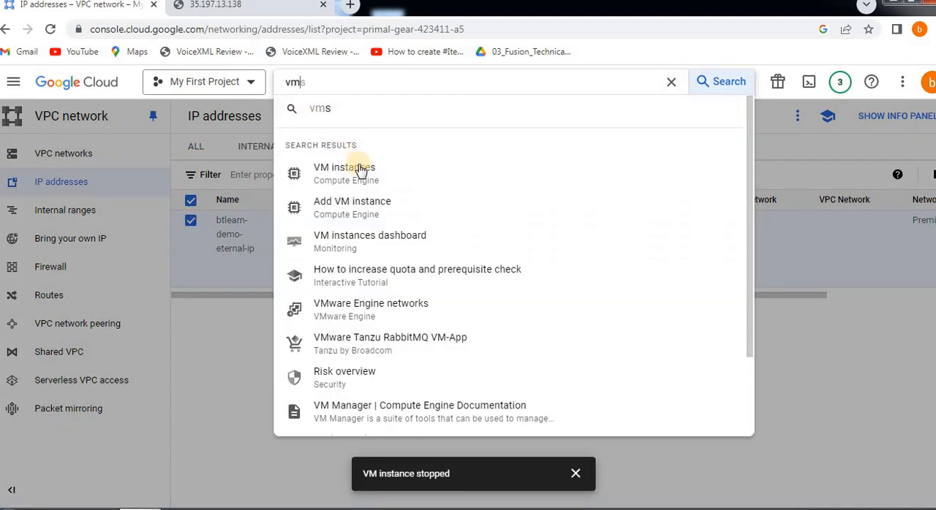
{"action": "left_click", "coordinate": [492, 190]}
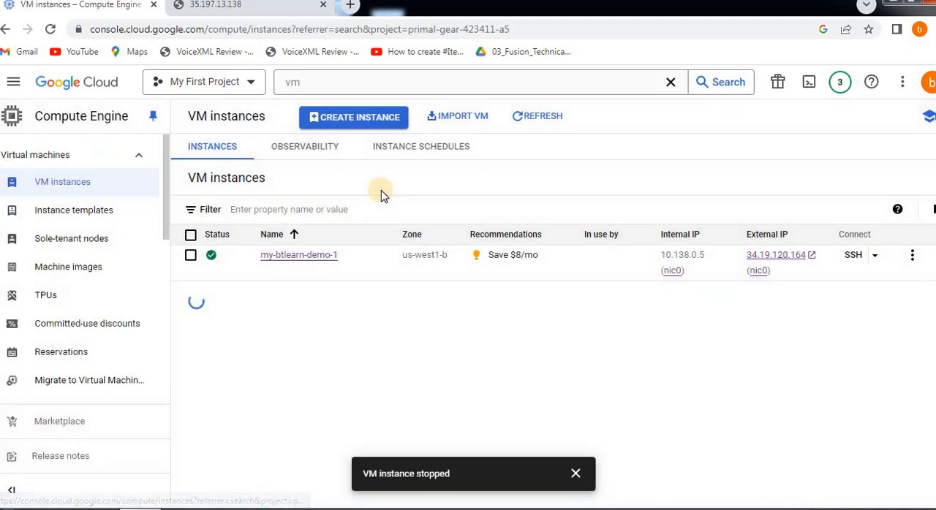
Select the my-btlearn-demo-1 VM instance and delete it, confirming the deletion
{"action": "left_click", "coordinate": [910, 258]}
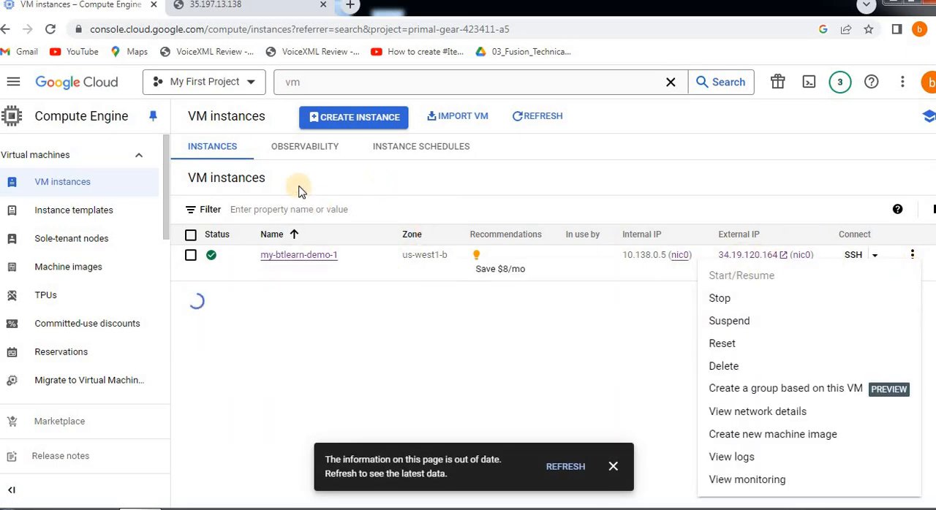
{"action": "left_click", "coordinate": [380, 320]}
{"action": "left_click", "coordinate": [191, 255]}
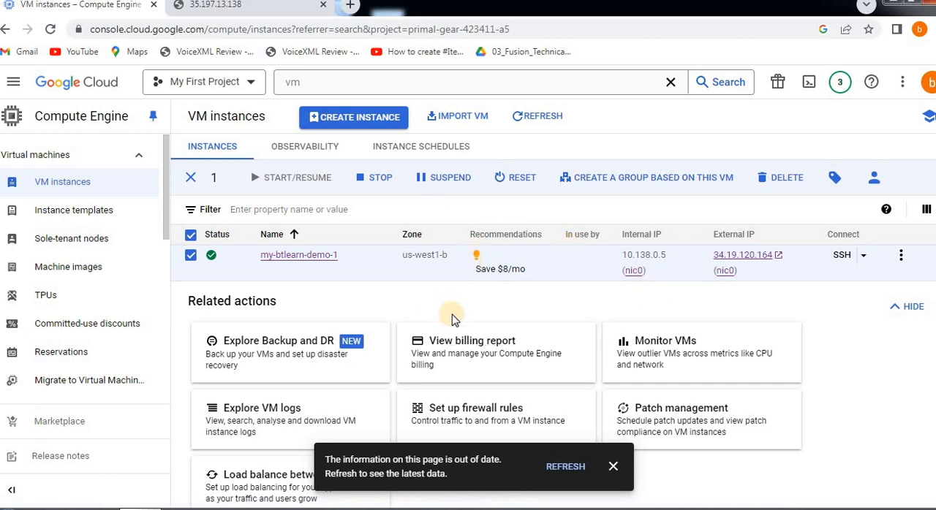
{"action": "left_click", "coordinate": [611, 466]}
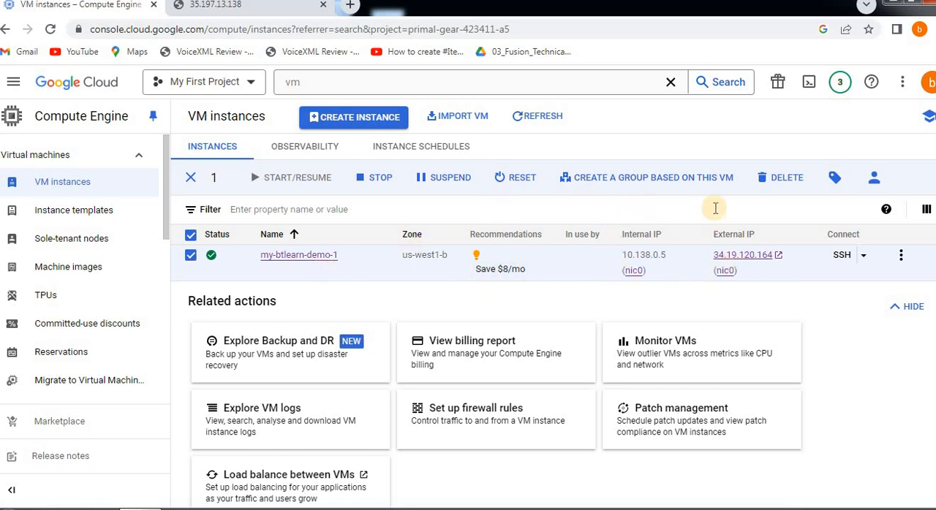
{"action": "left_click", "coordinate": [779, 178]}
{"action": "left_click", "coordinate": [633, 338]}
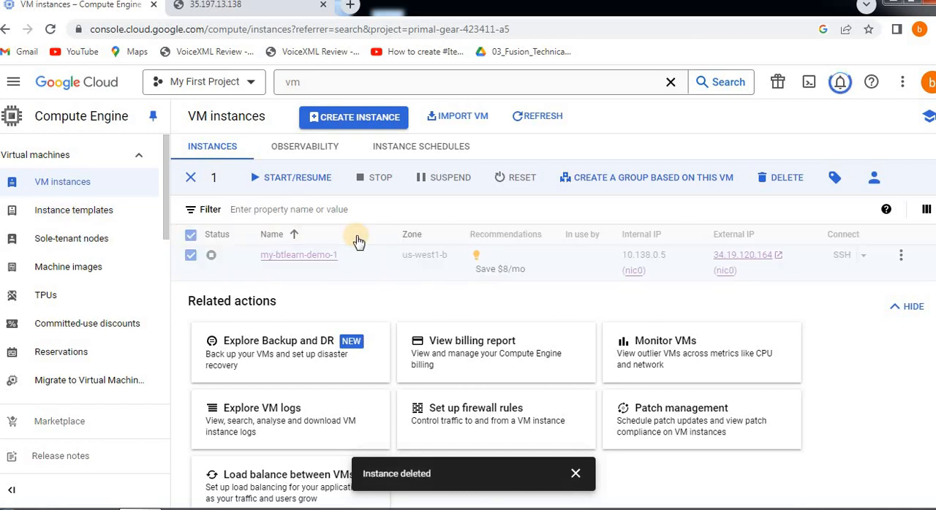
Search the console for vp, open VPC networks and go to the project's IP addresses list
{"action": "left_click", "coordinate": [305, 86]}
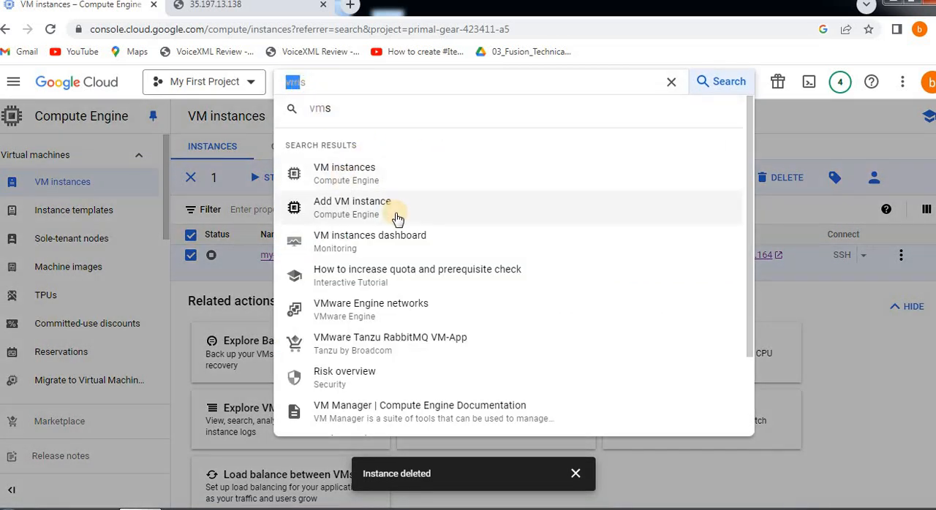
{"action": "type", "text": "vpc network"}
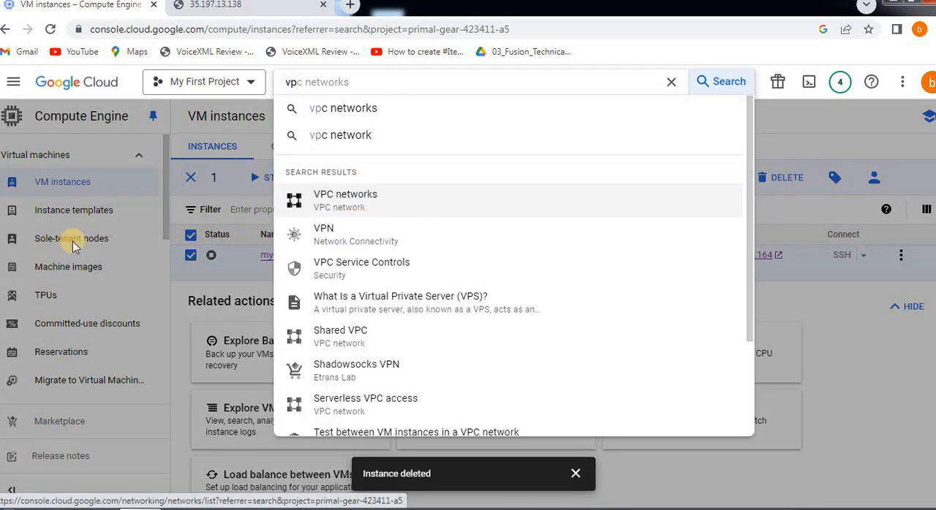
{"action": "left_click", "coordinate": [380, 198]}
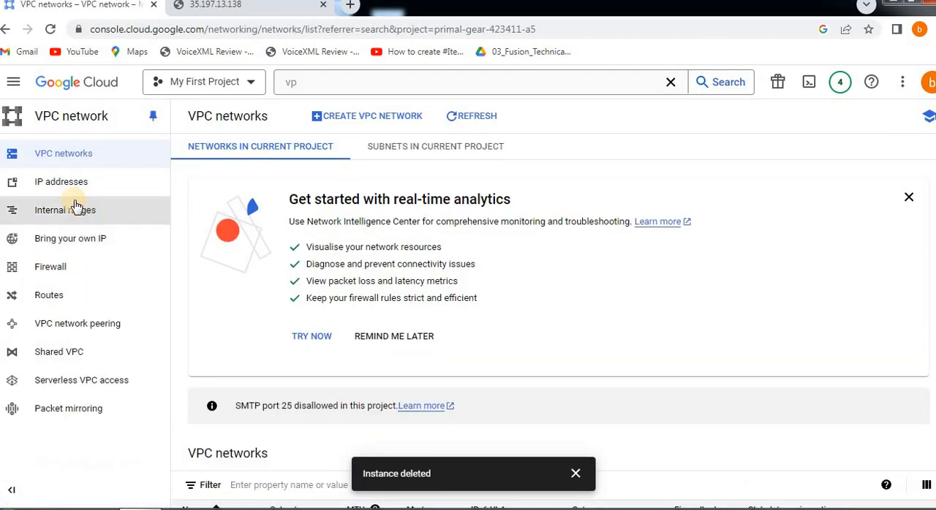
{"action": "left_click", "coordinate": [77, 184]}
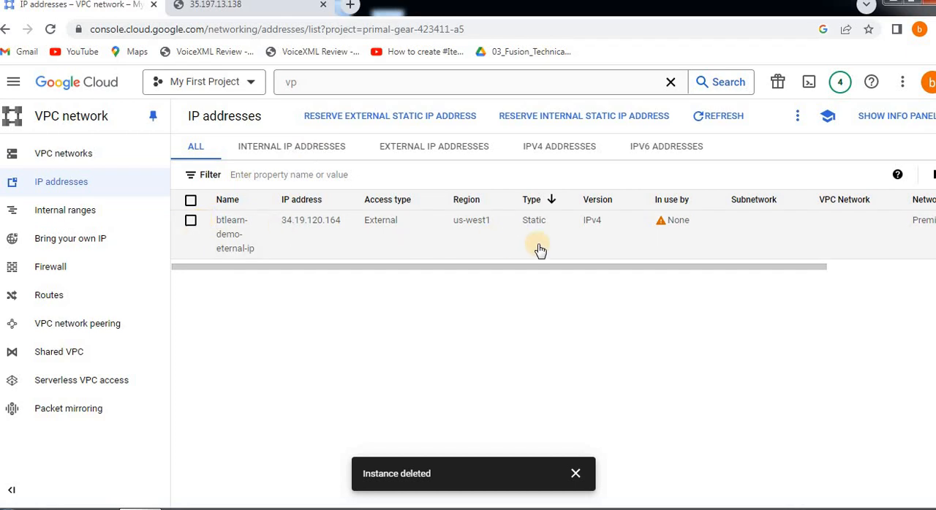
Select the btlearn-demo-eternal-ip static address, release it and confirm, then check the IP addresses table
{"action": "left_click_drag", "start_coordinate": [481, 274], "coordinate": [413, 261]}
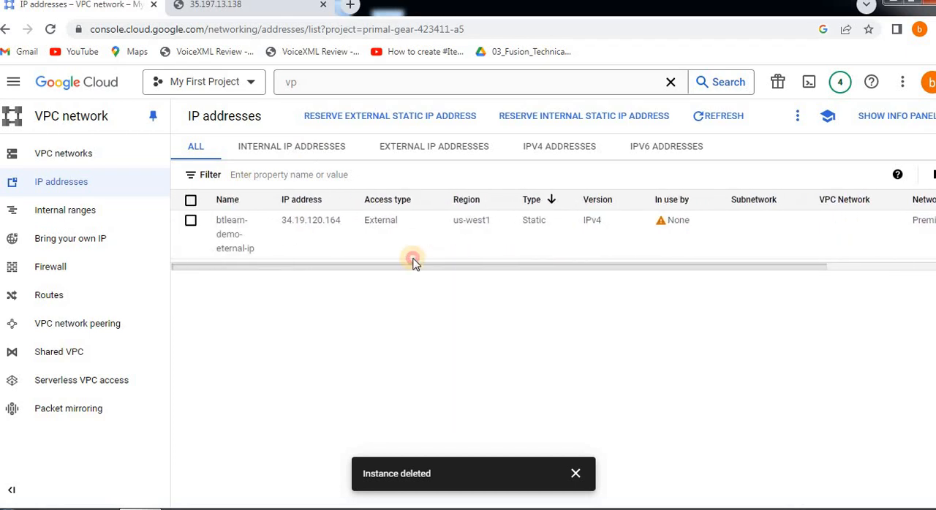
{"action": "left_click", "coordinate": [190, 200]}
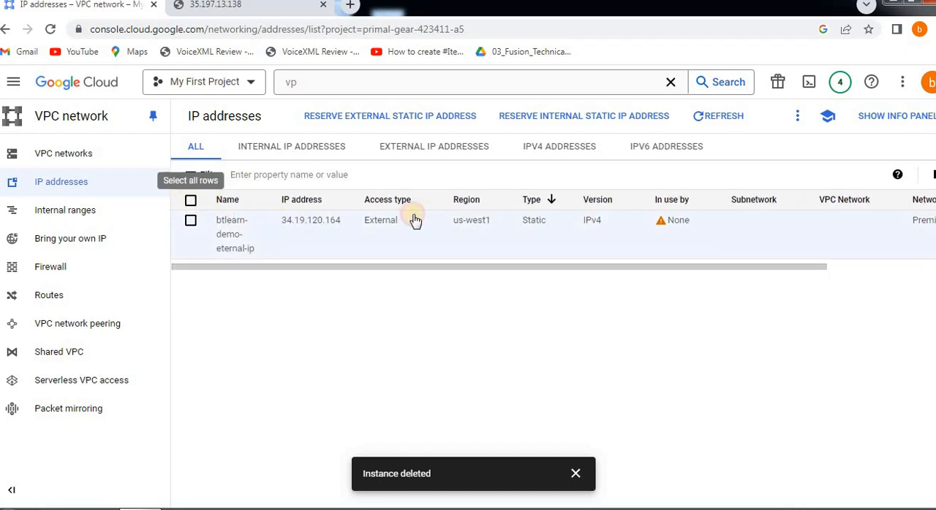
{"action": "left_click", "coordinate": [797, 116]}
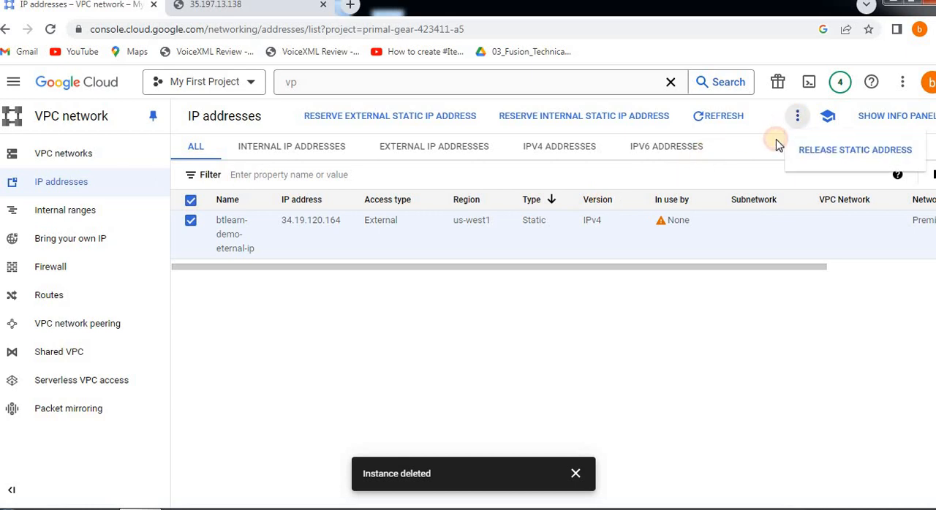
{"action": "left_click", "coordinate": [818, 155]}
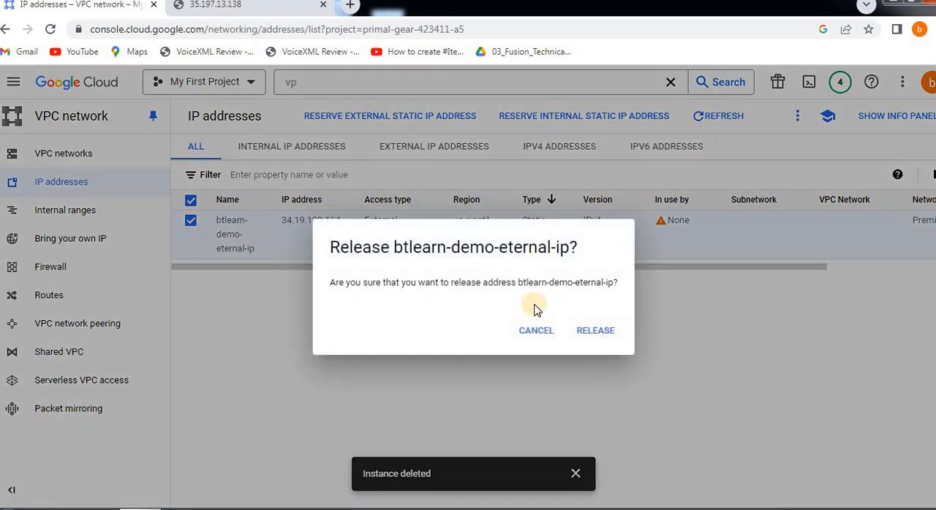
{"action": "left_click", "coordinate": [601, 330]}
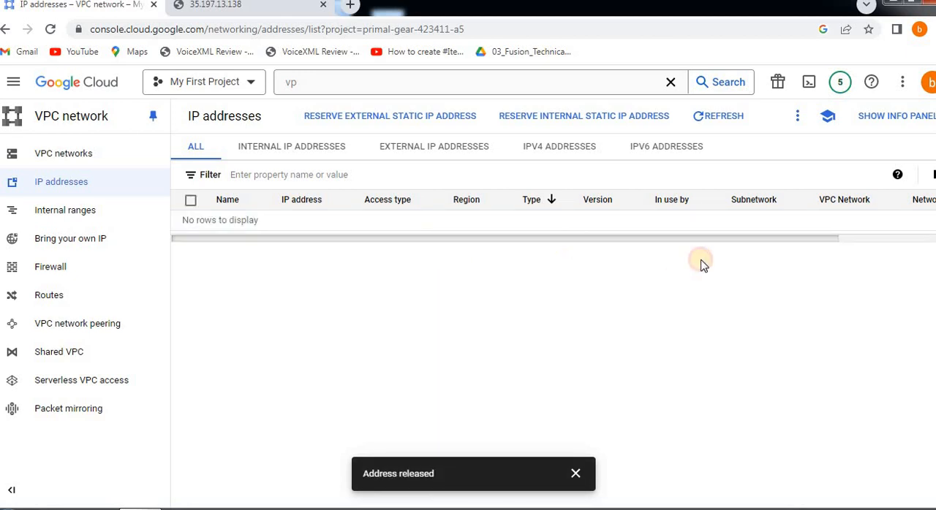
{"action": "scroll", "coordinate": [378, 250], "scroll_direction": "right", "scroll_amount": 3}
{"action": "scroll", "coordinate": [298, 247], "scroll_direction": "left", "scroll_amount": 3}
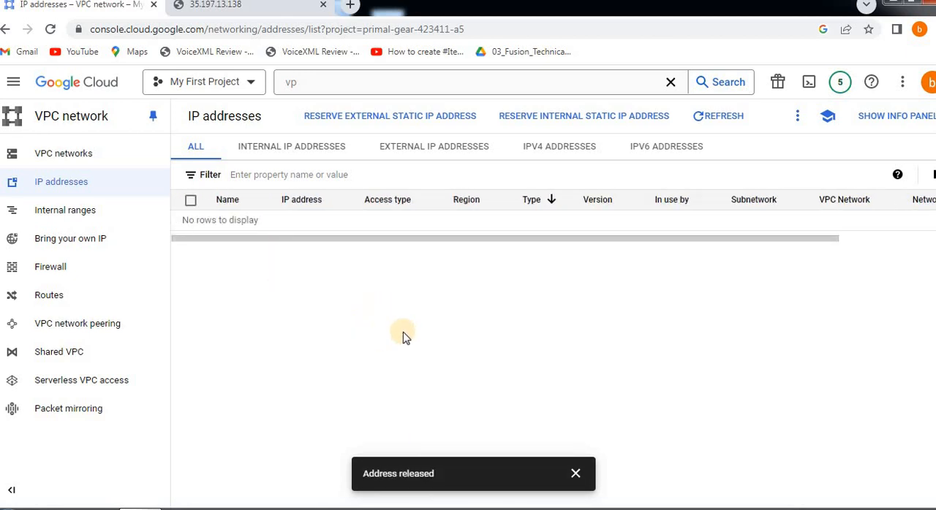